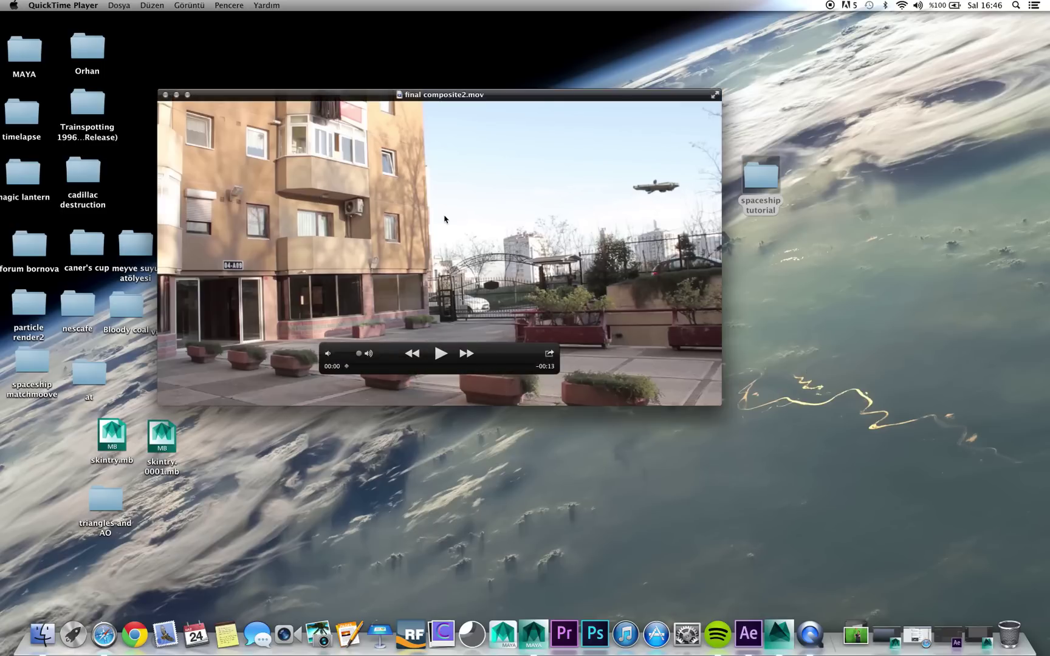
Enlarge the final composite2.mov preview, review the spaceship shot and close the movie
{"action": "left_click_drag", "start_coordinate": [713, 406], "coordinate": [782, 447]}
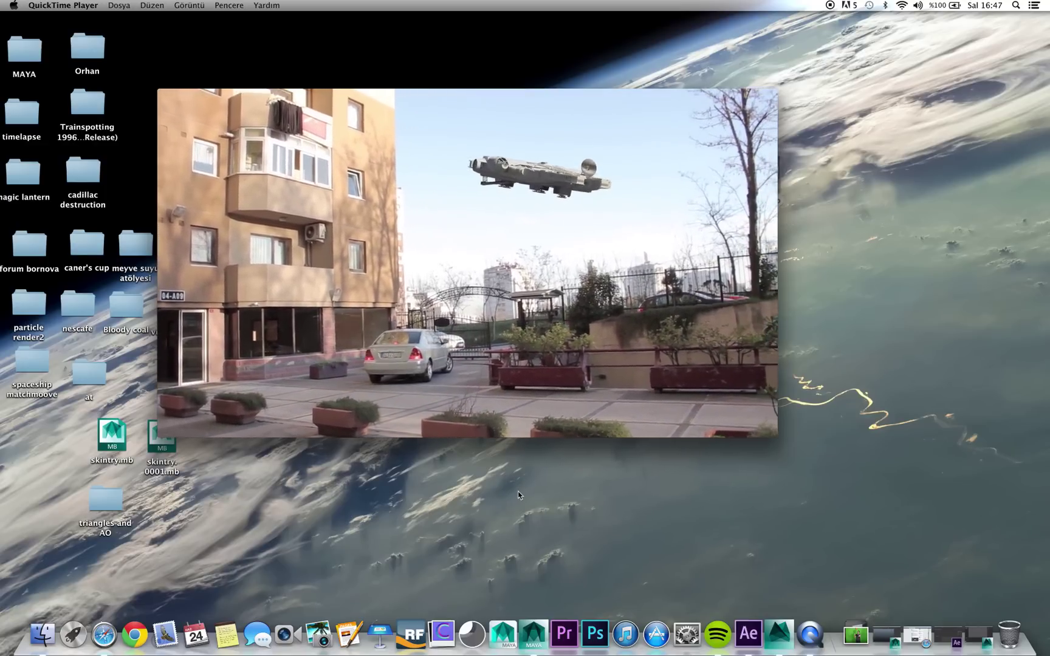
{"action": "left_click", "coordinate": [469, 383]}
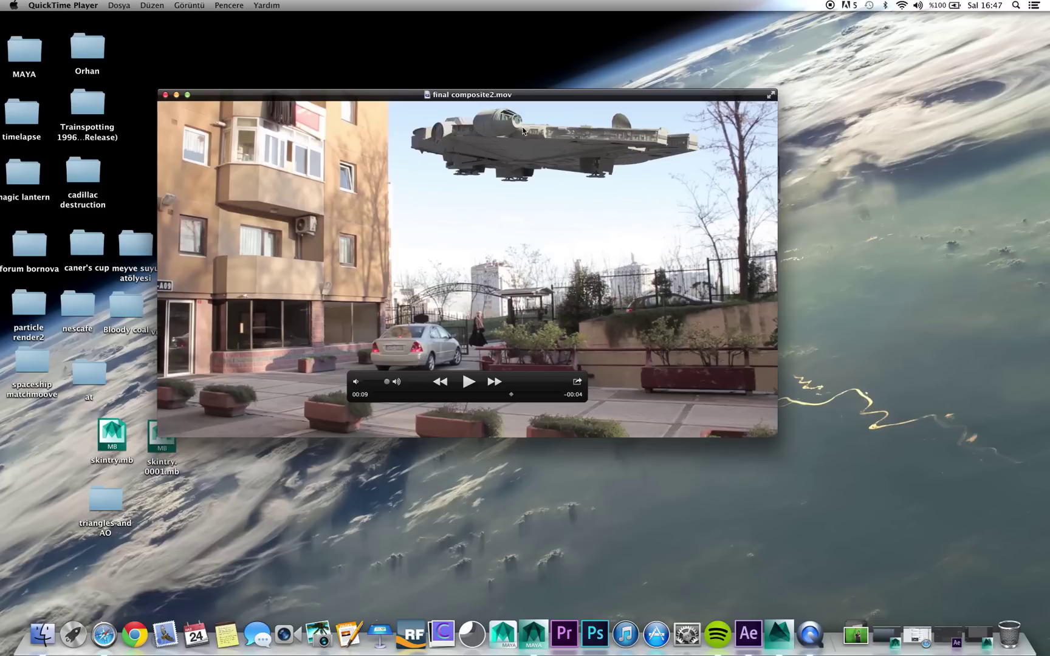
{"action": "mouse_move", "coordinate": [514, 402]}
{"action": "left_mouse_down"}
{"action": "mouse_move", "coordinate": [453, 401]}
{"action": "mouse_move", "coordinate": [501, 401]}
{"action": "left_mouse_up"}
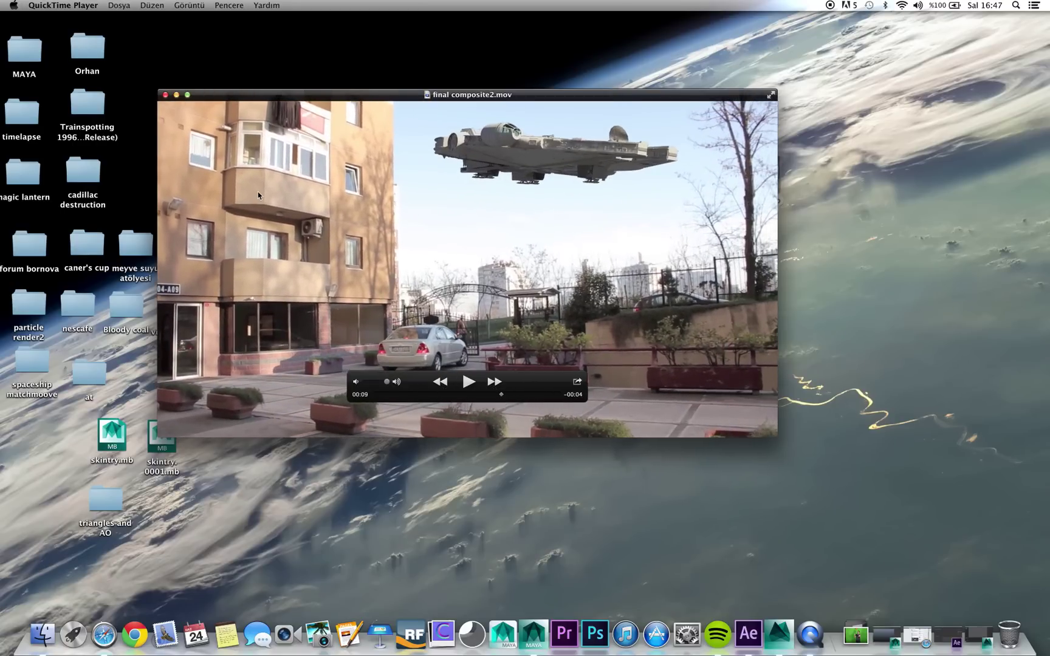
{"action": "left_click", "coordinate": [165, 96]}
{"action": "left_click", "coordinate": [566, 297]}
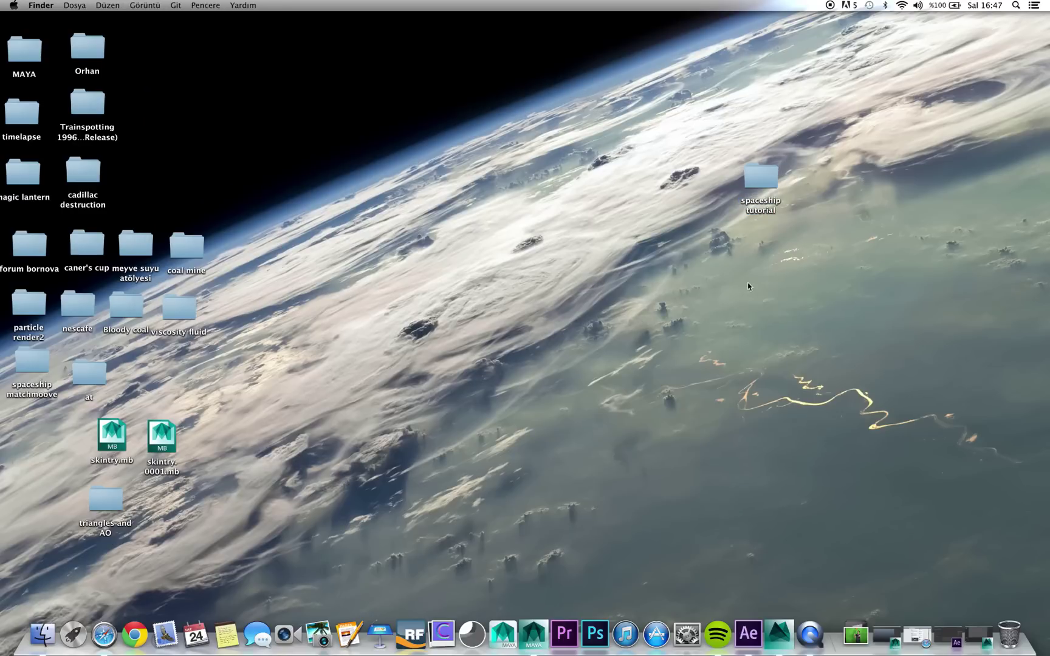
Switch to After Effects and import MVI_8670.MOV from the spaceship tutorial folder as footage
{"action": "left_click", "coordinate": [950, 635]}
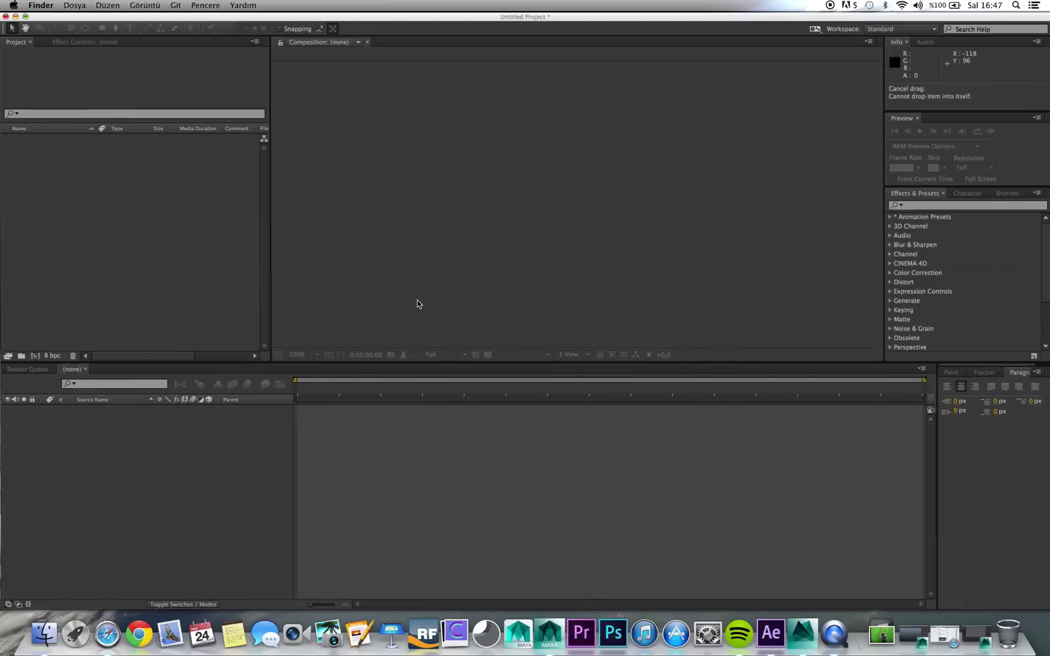
{"action": "key", "text": "super+i"}
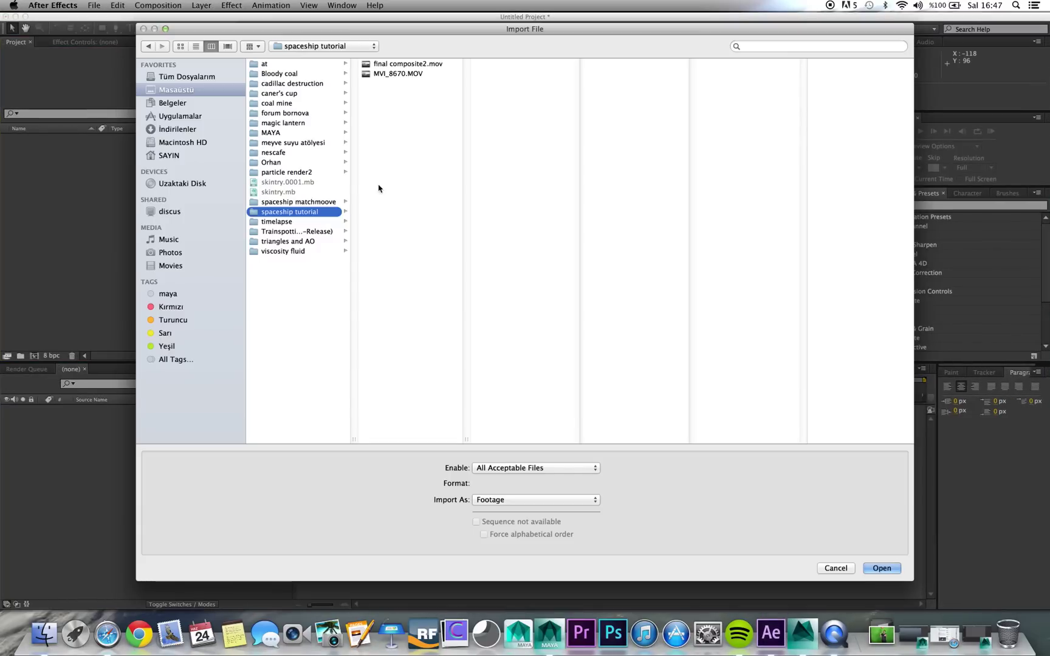
{"action": "left_click", "coordinate": [404, 74]}
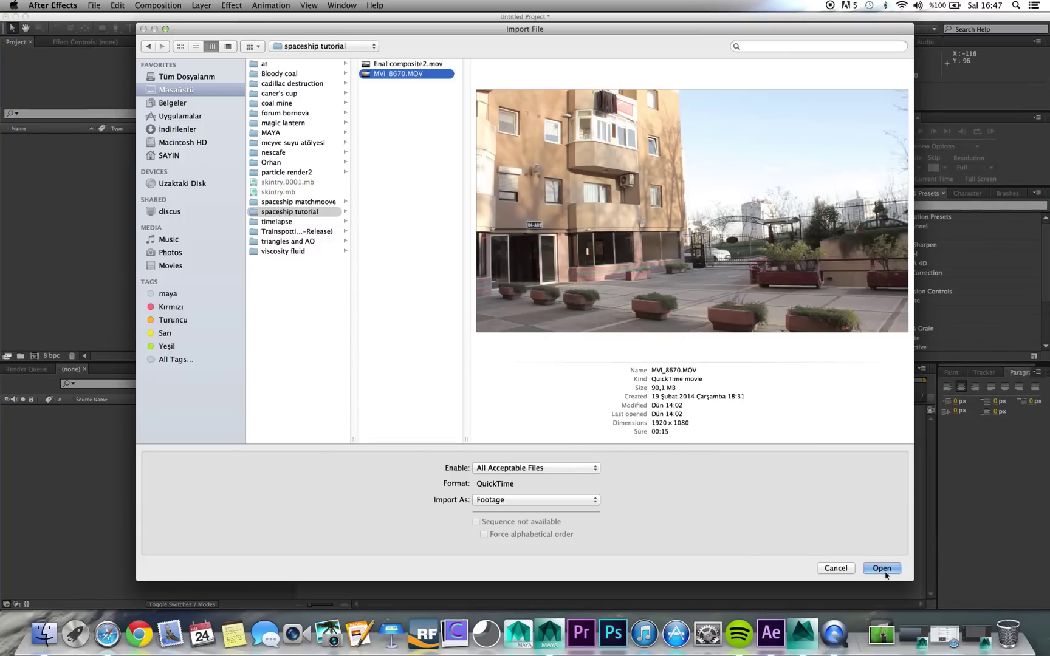
{"action": "left_click", "coordinate": [882, 570]}
Create a composition from the MVI_8670.MOV footage and add it to the render queue
{"action": "left_click_drag", "start_coordinate": [68, 143], "coordinate": [34, 356]}
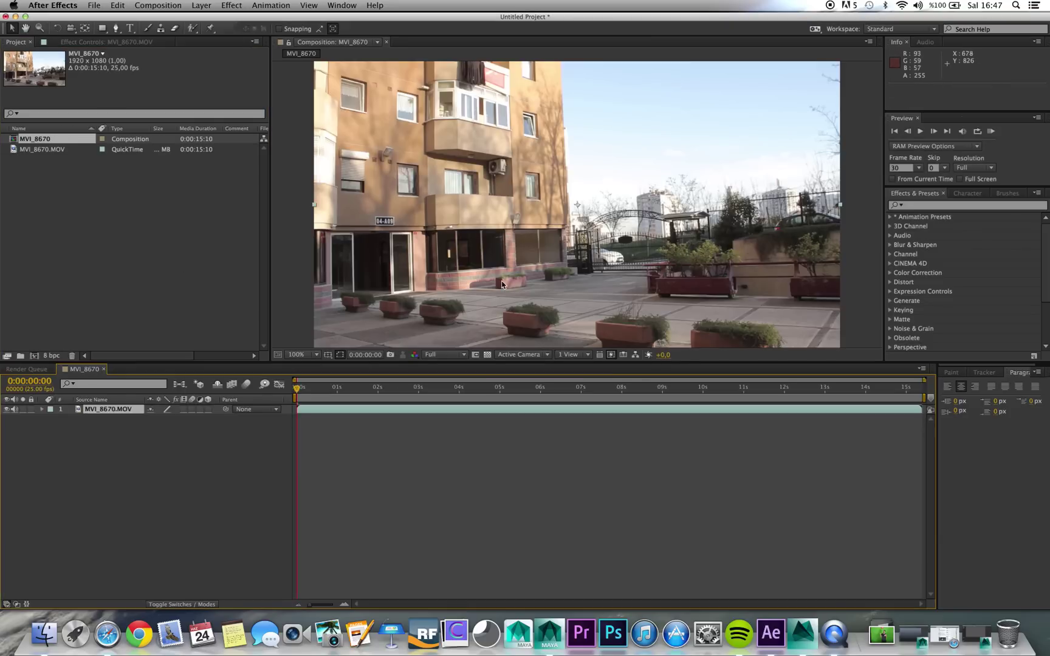
{"action": "left_click_drag", "start_coordinate": [289, 393], "coordinate": [243, 413]}
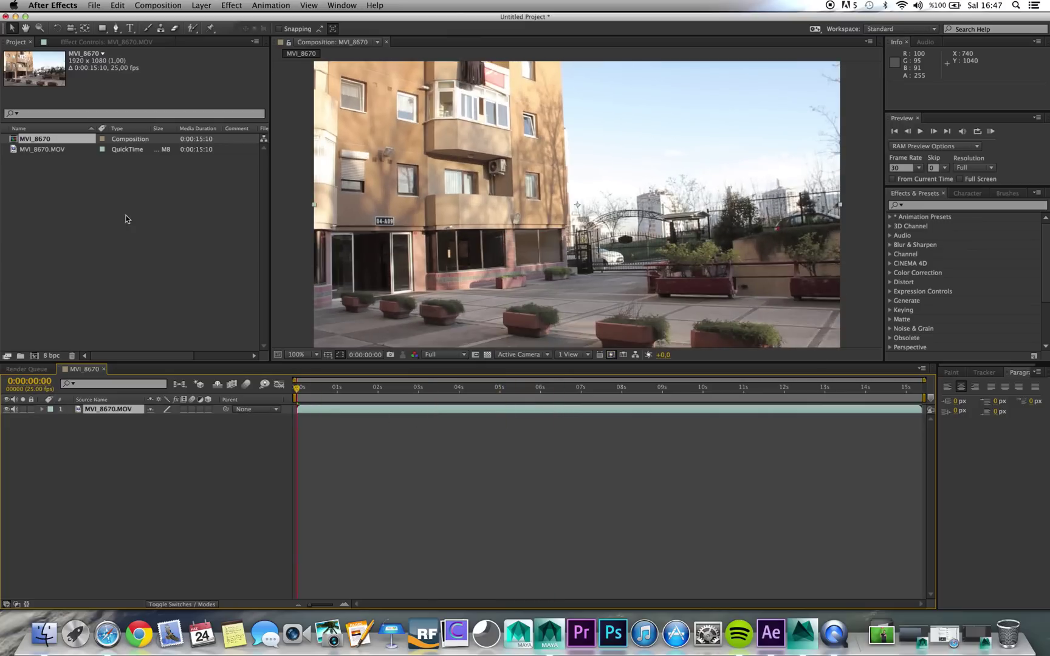
{"action": "left_click", "coordinate": [94, 6]}
{"action": "mouse_move", "coordinate": [182, 157]}
{"action": "left_click", "coordinate": [243, 166]}
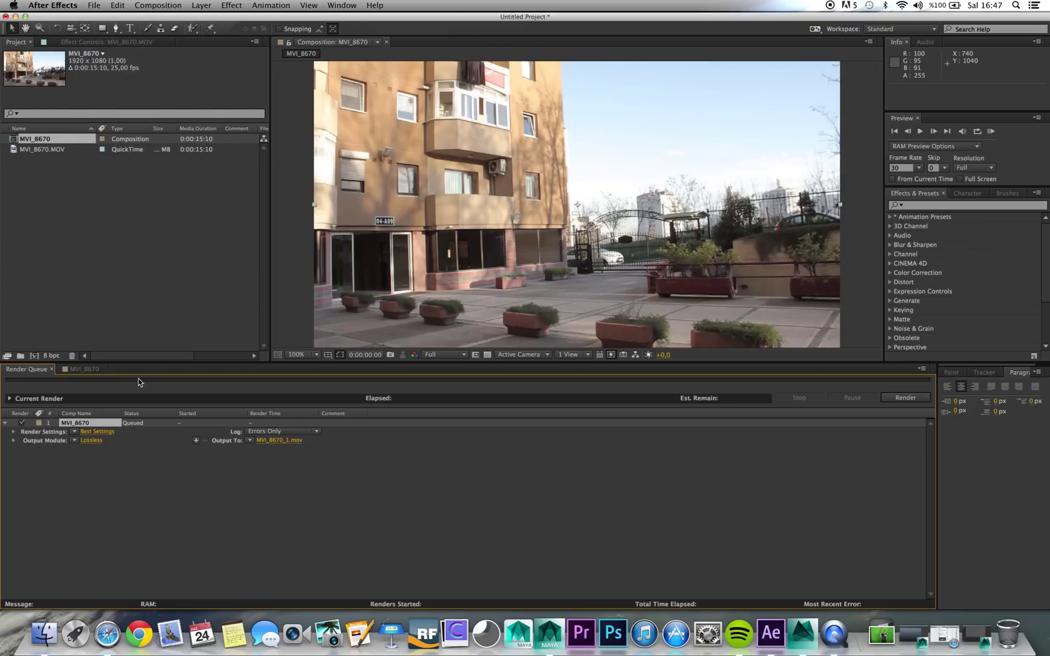
Set the output module format of the queued MVI_8670 render to JPEG Sequence
{"action": "left_click", "coordinate": [92, 441]}
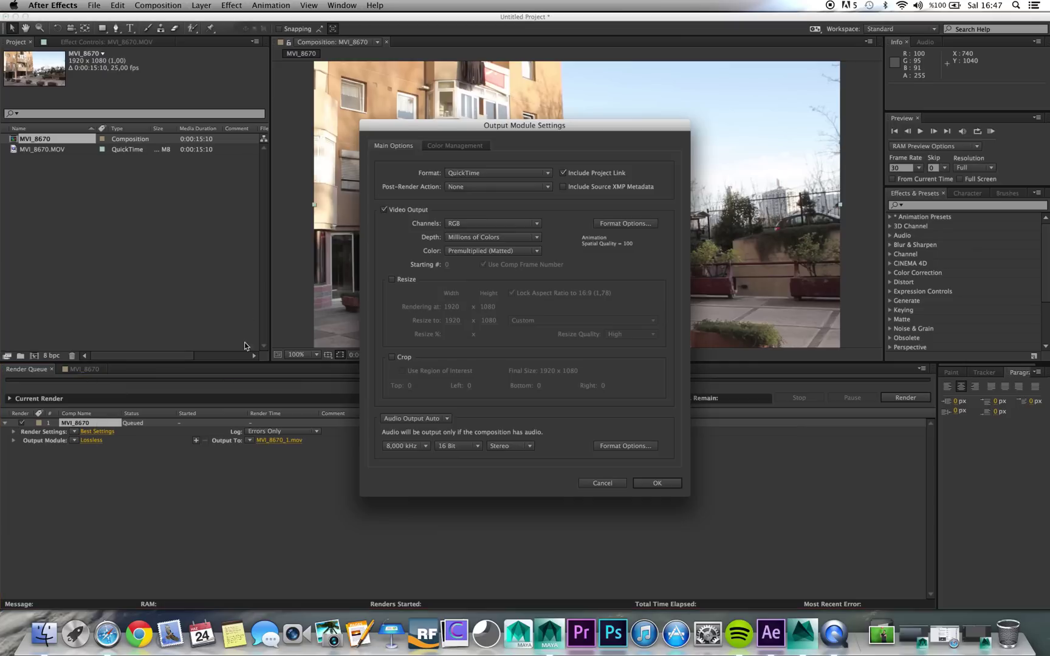
{"action": "left_click", "coordinate": [481, 176]}
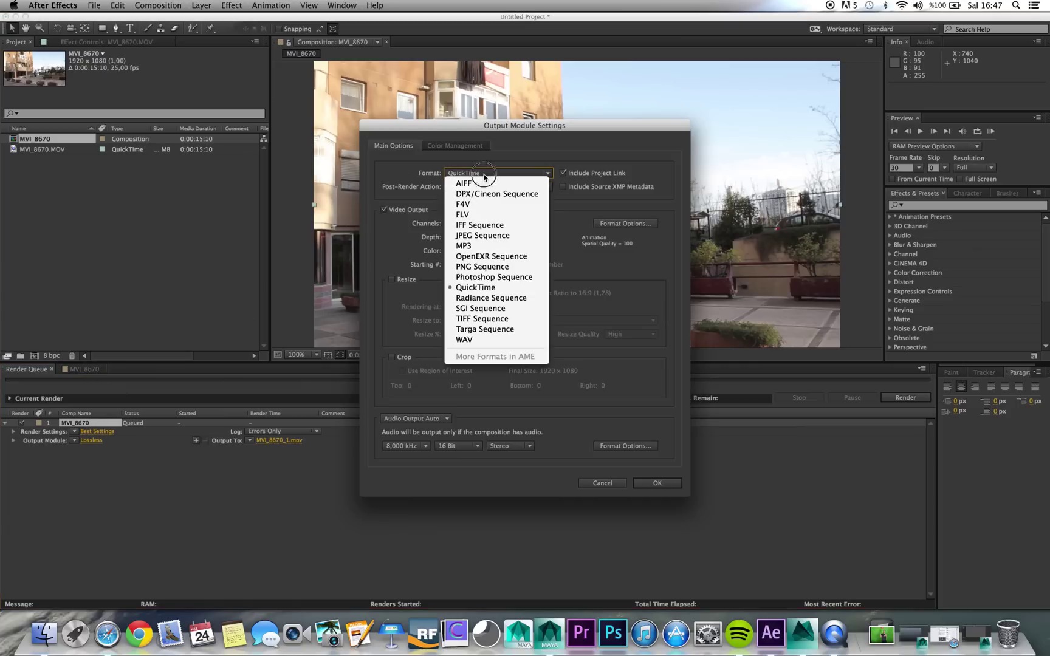
{"action": "left_click", "coordinate": [483, 236]}
{"action": "left_click", "coordinate": [660, 487]}
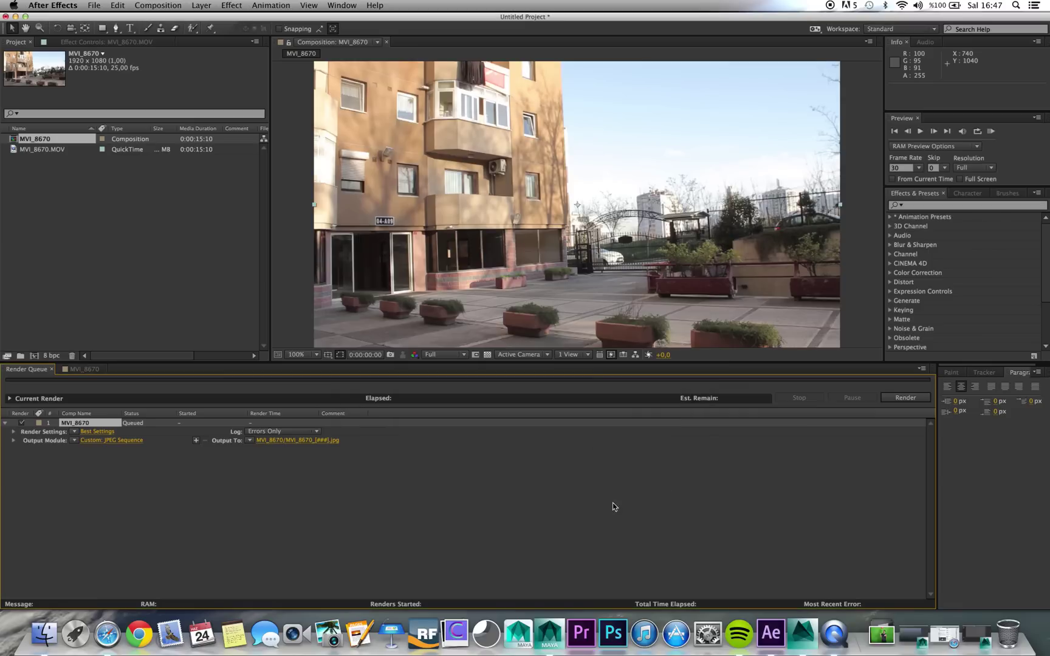
Name the output files image sequence[###] in the spaceship tutorial folder, with the MVI_8670 subfolder, and render the composition
{"action": "left_click", "coordinate": [337, 442]}
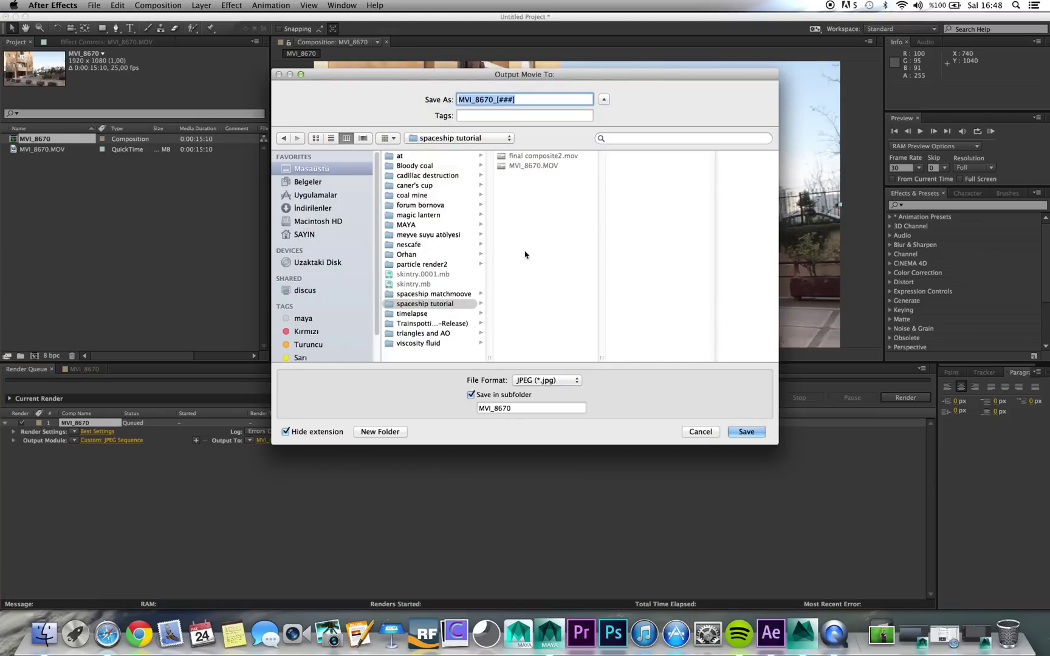
{"action": "left_click", "coordinate": [451, 304]}
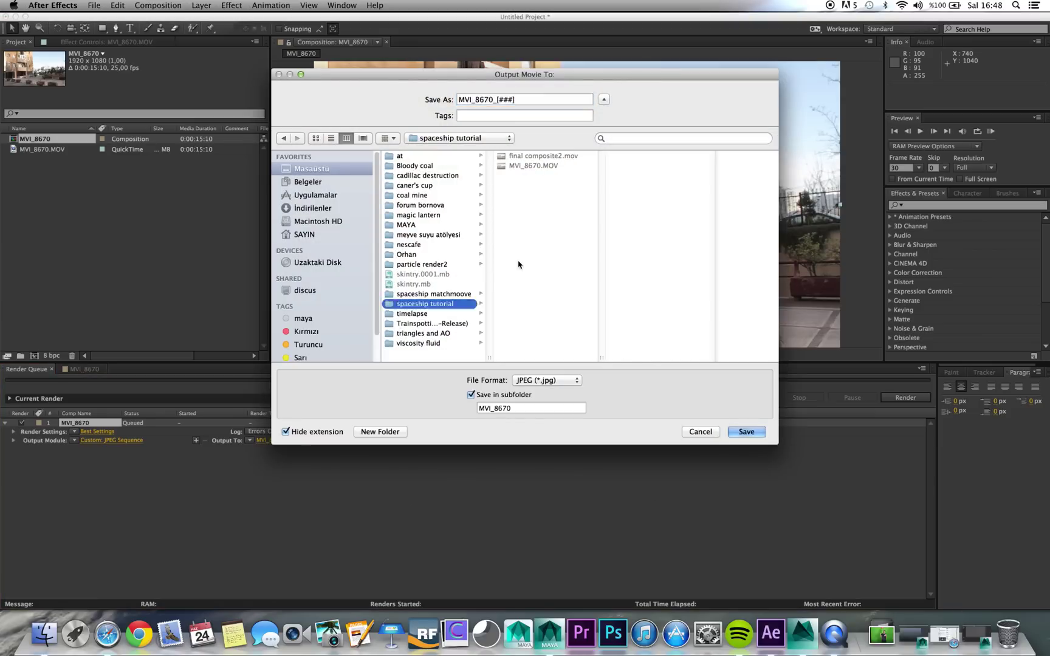
{"action": "double_click", "coordinate": [496, 100]}
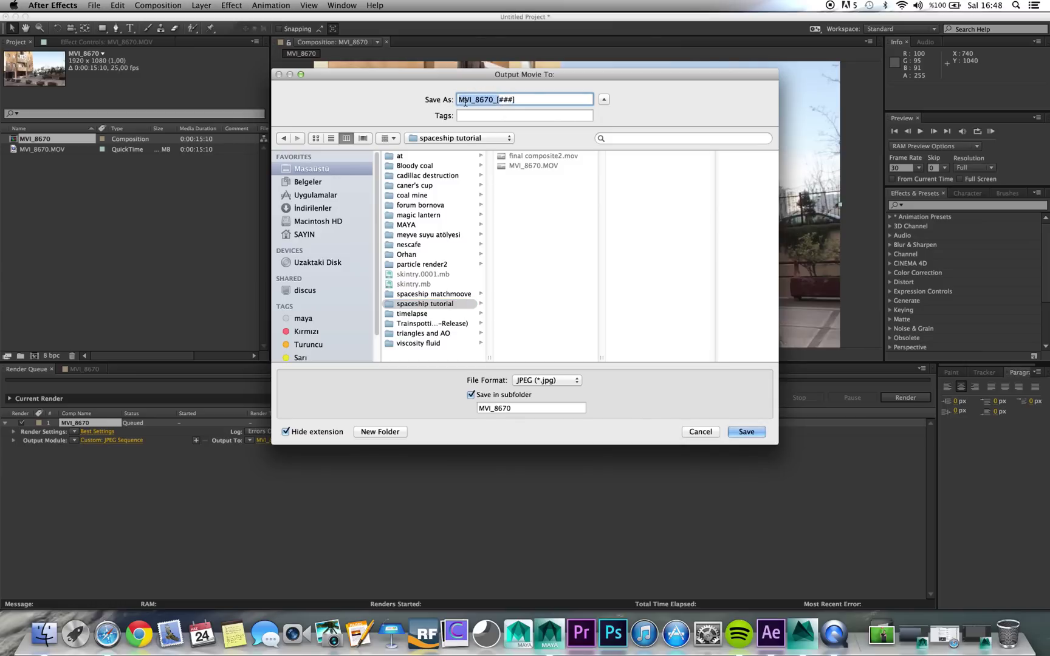
{"action": "left_click", "coordinate": [490, 99]}
{"action": "left_click_drag", "start_coordinate": [493, 99], "coordinate": [475, 99]}
{"action": "double_click", "coordinate": [494, 101]}
{"action": "key", "text": "BackSpace"}
{"action": "type", "text": "image sequence"}
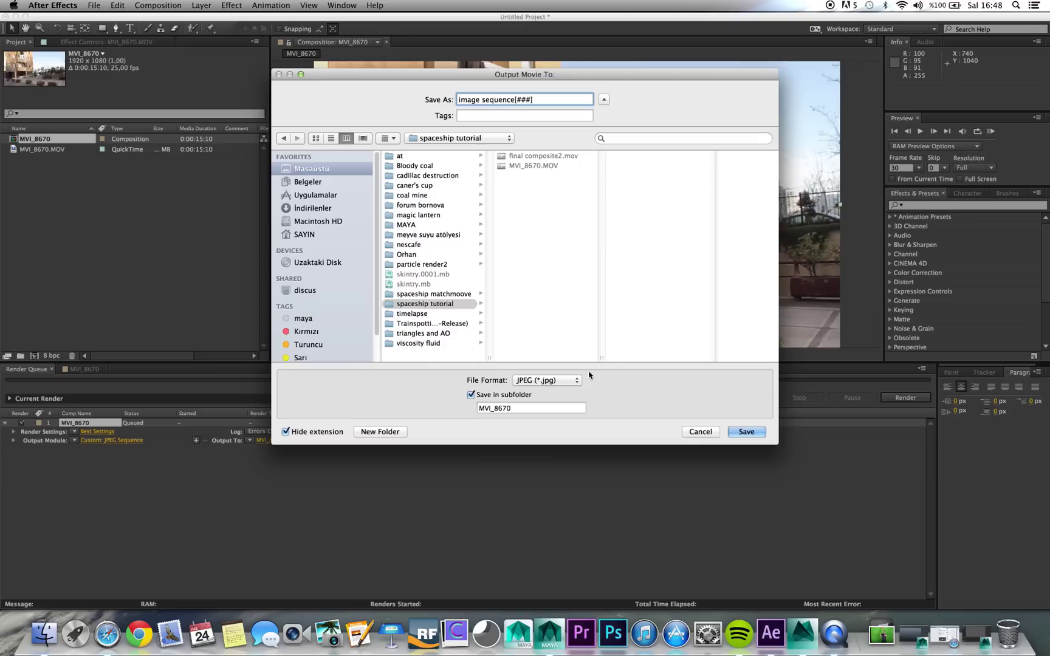
{"action": "left_click", "coordinate": [747, 432]}
{"action": "left_click", "coordinate": [897, 398]}
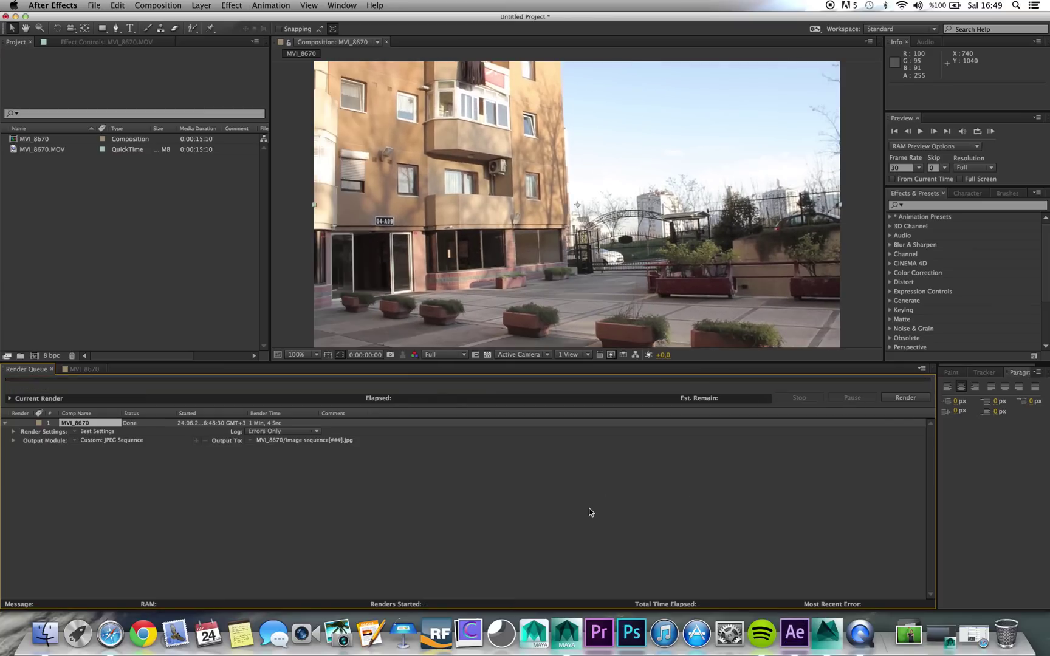
Quit After Effects and switch to MatchMover, selecting Image Sequences in the untitled project
{"action": "key", "text": "super+q"}
{"action": "left_click", "coordinate": [493, 330]}
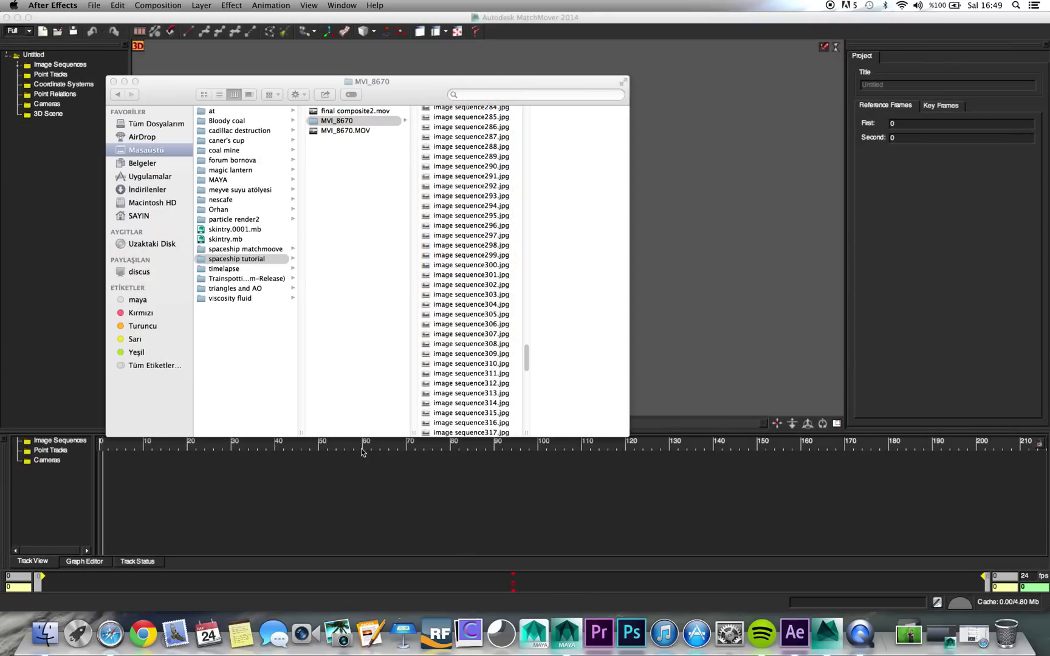
{"action": "left_click", "coordinate": [52, 185]}
{"action": "left_click", "coordinate": [57, 63]}
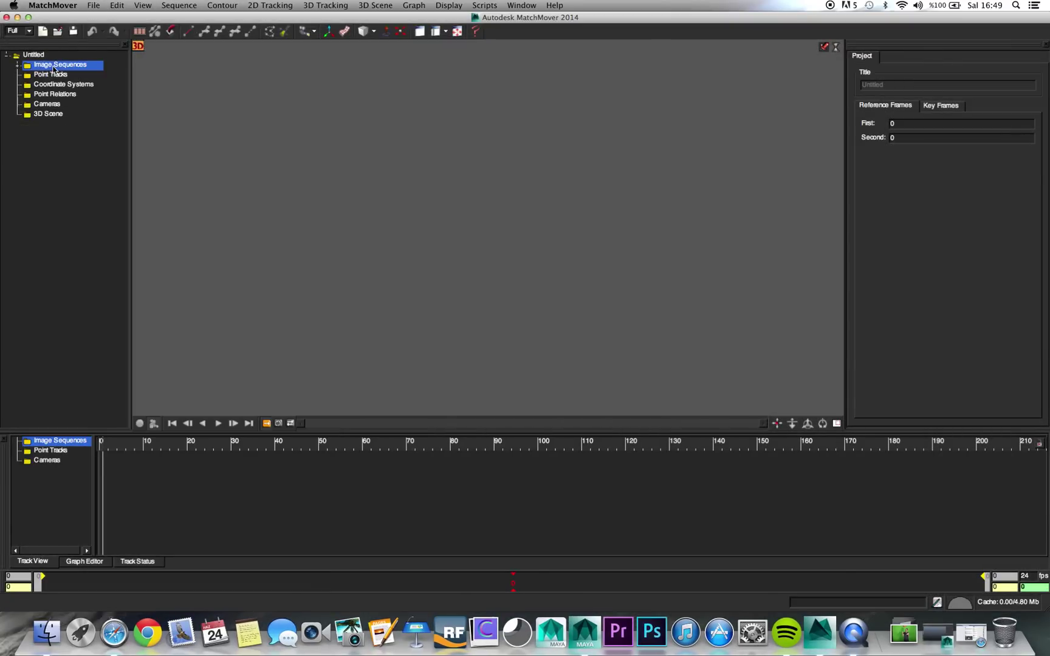
Load the JPEG sequence starting with image sequence000.jpg from the MVI_8670 folder in Desktop/spaceship tutorial
{"action": "left_click", "coordinate": [95, 7]}
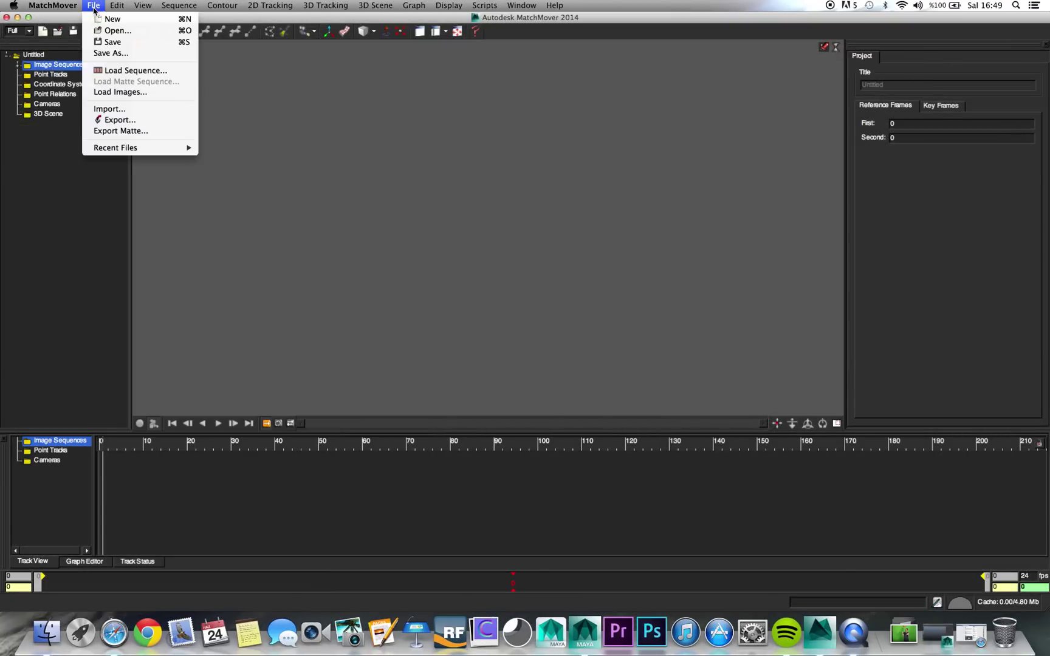
{"action": "left_click", "coordinate": [136, 71]}
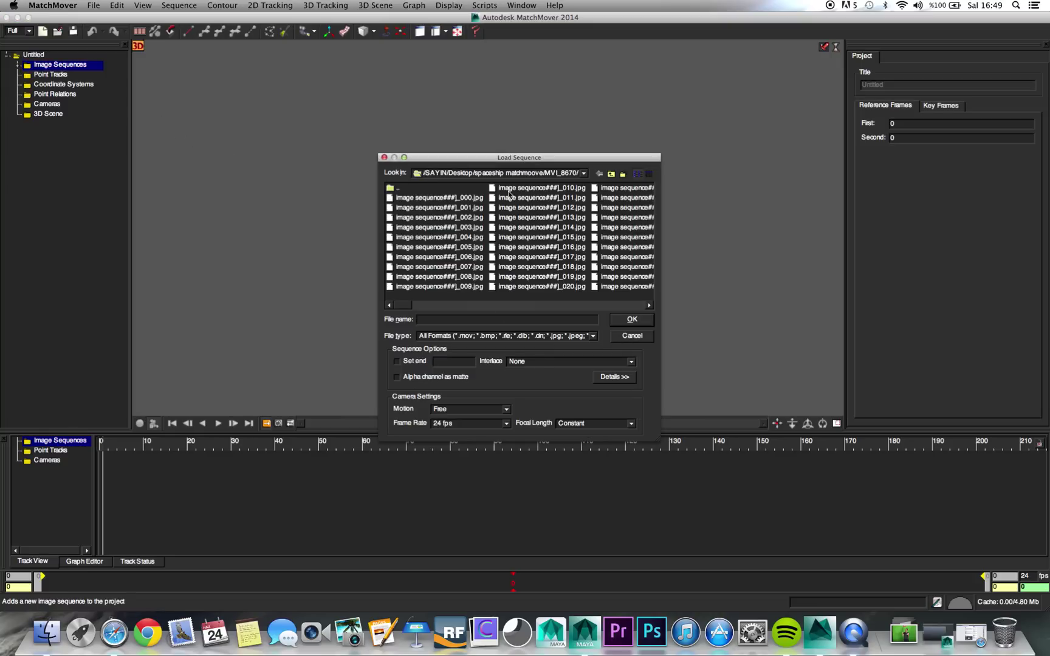
{"action": "left_click", "coordinate": [583, 174]}
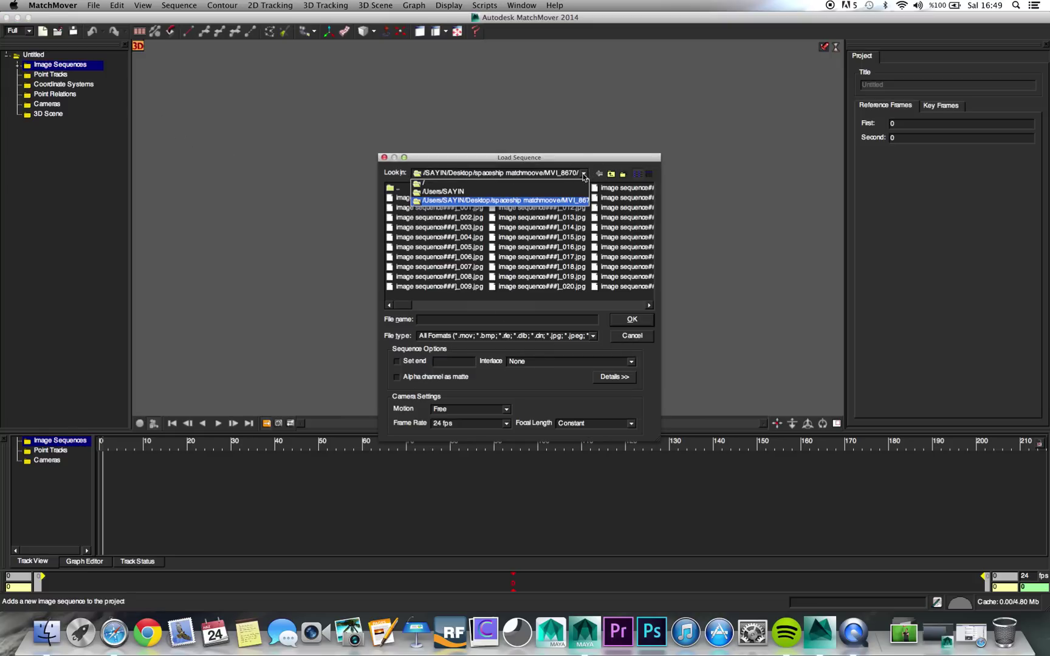
{"action": "left_click", "coordinate": [539, 204]}
{"action": "double_click", "coordinate": [408, 217]}
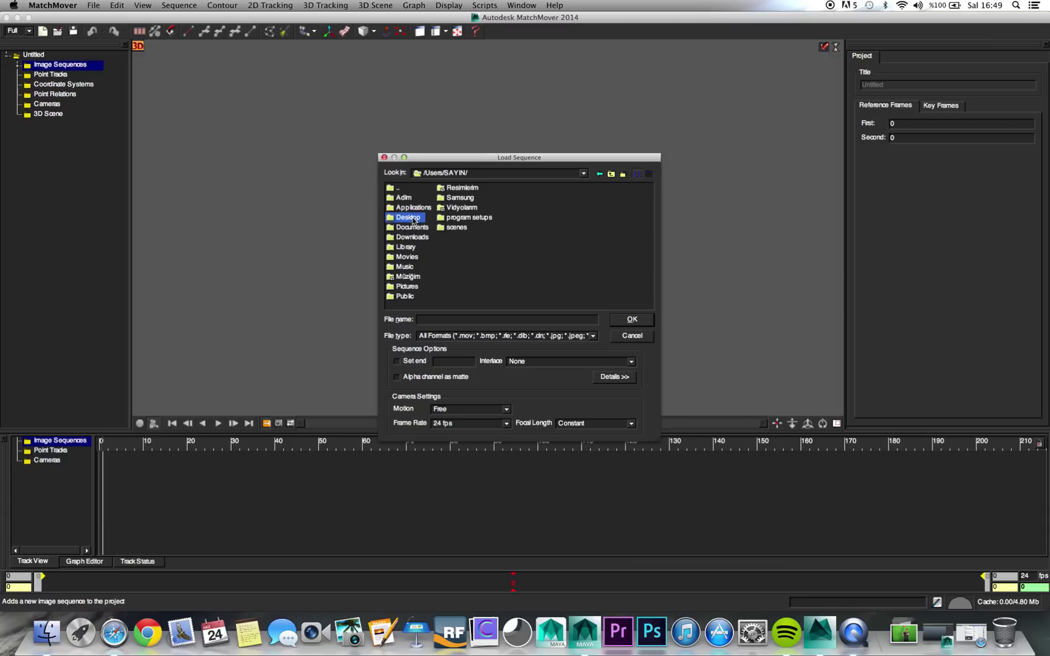
{"action": "double_click", "coordinate": [620, 228]}
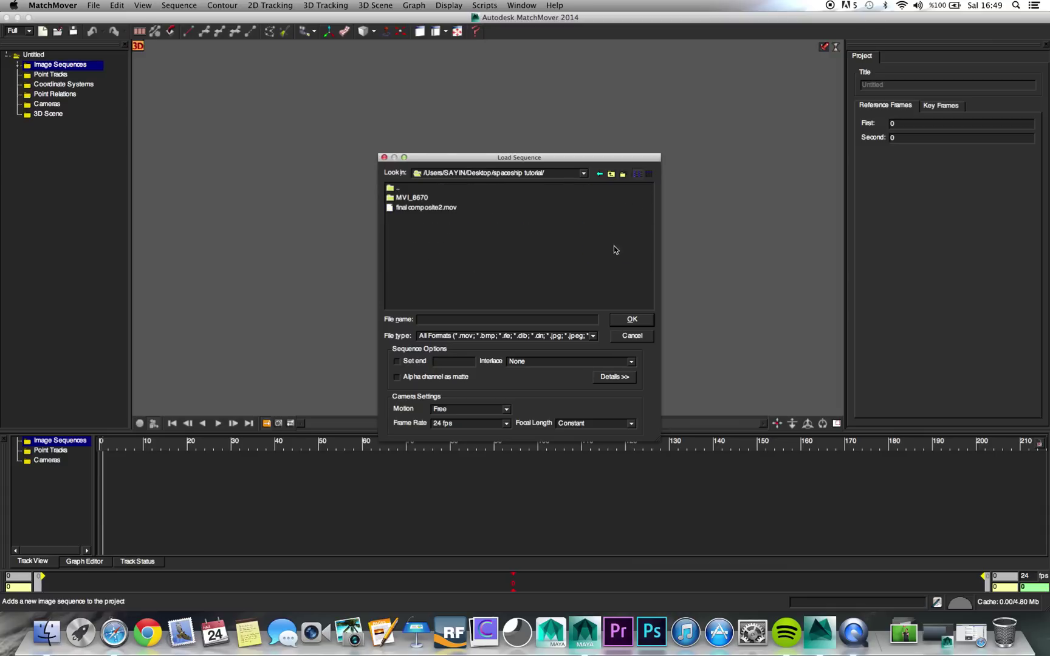
{"action": "double_click", "coordinate": [418, 198]}
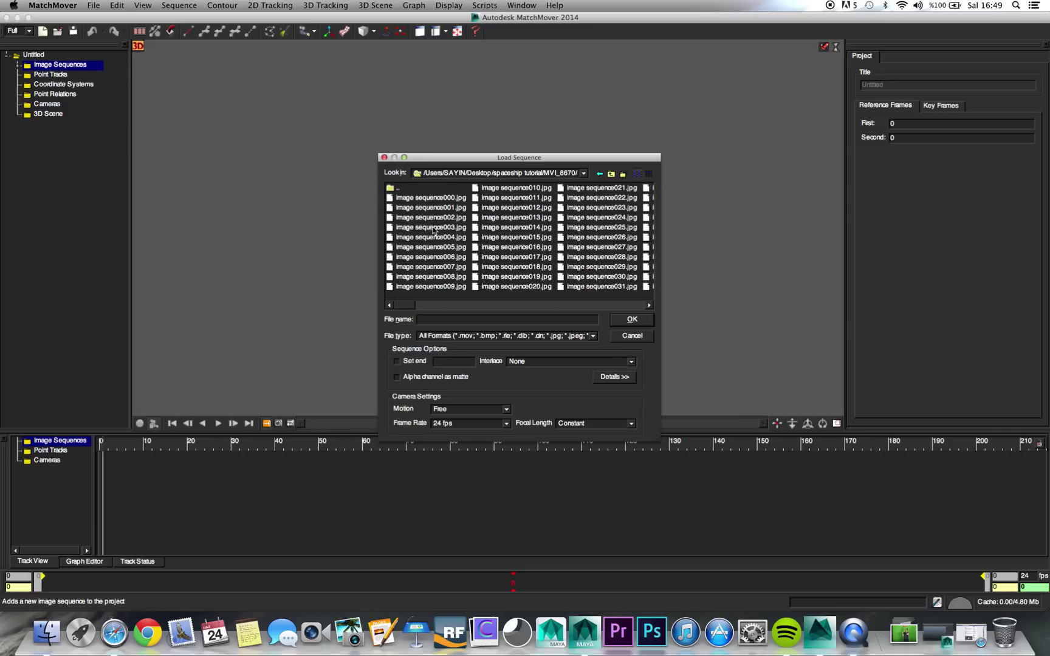
{"action": "left_click", "coordinate": [432, 198]}
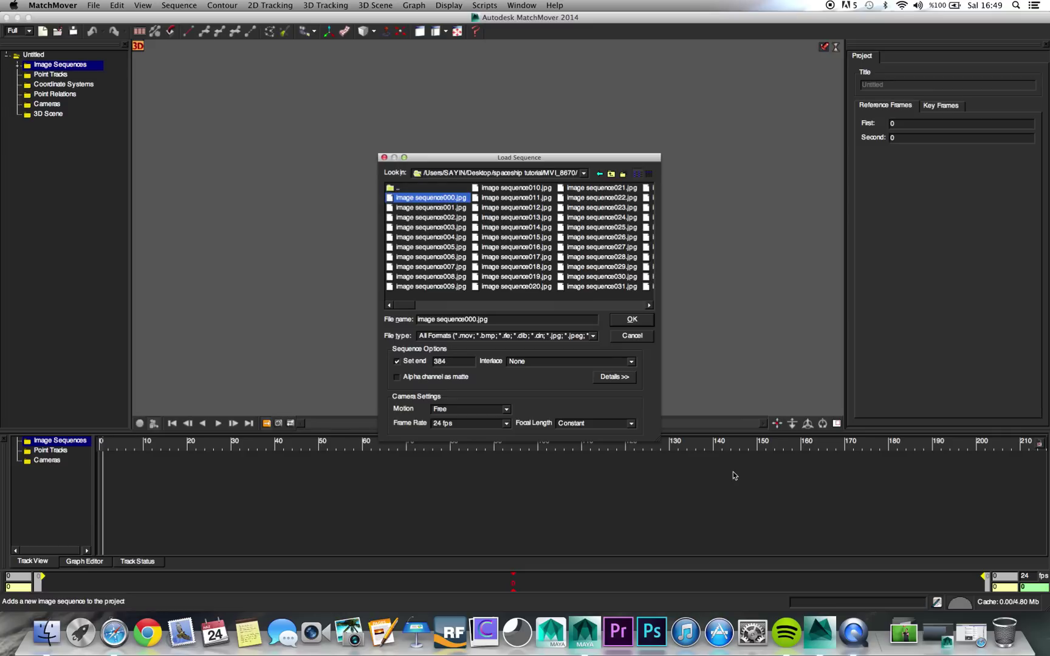
{"action": "left_click", "coordinate": [638, 323]}
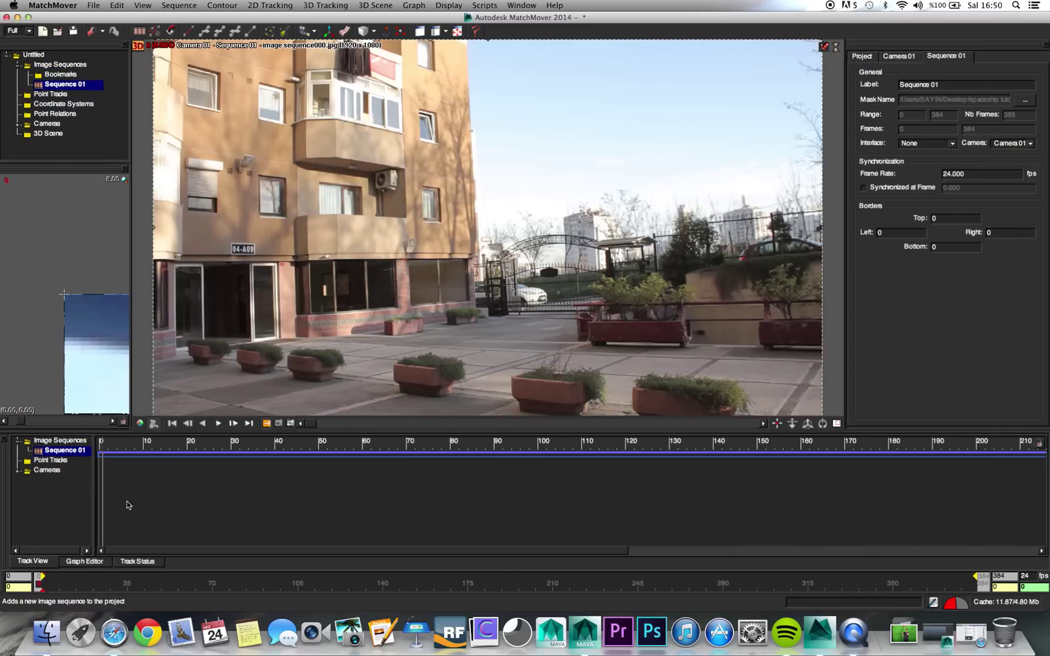
Scrub through the loaded sequence to check its frames and return to the first frame
{"action": "left_click_drag", "start_coordinate": [98, 585], "coordinate": [1044, 589]}
{"action": "left_click_drag", "start_coordinate": [769, 589], "coordinate": [37, 586]}
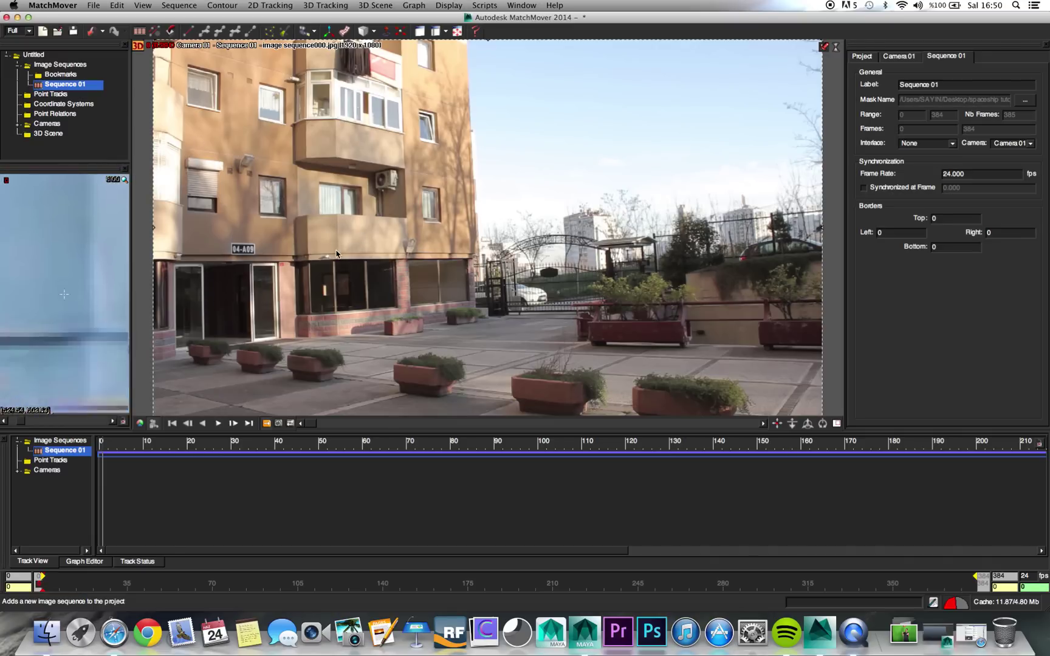
Examine the detailed settings of the Automatic Tracking dialog and close it without running the tracking
{"action": "left_click", "coordinate": [326, 6]}
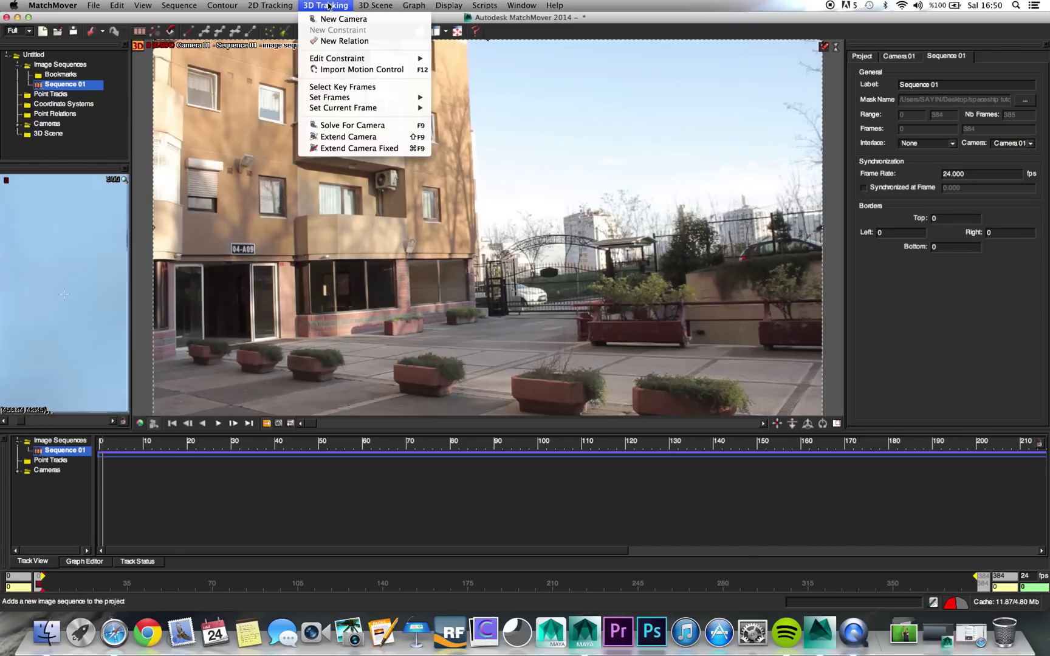
{"action": "mouse_move", "coordinate": [282, 5]}
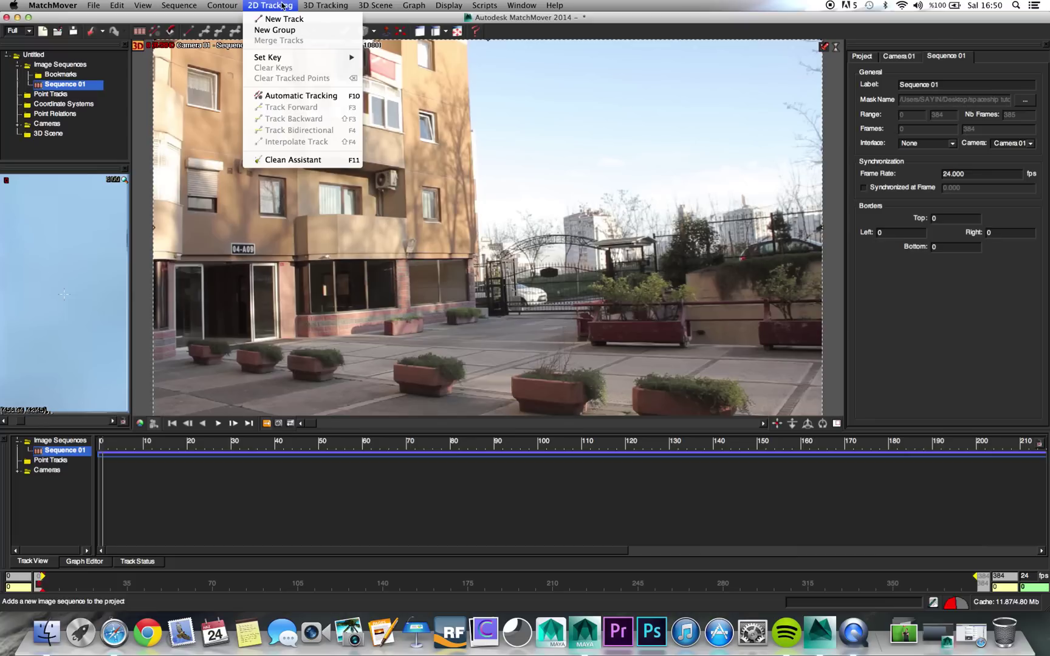
{"action": "left_click", "coordinate": [306, 96]}
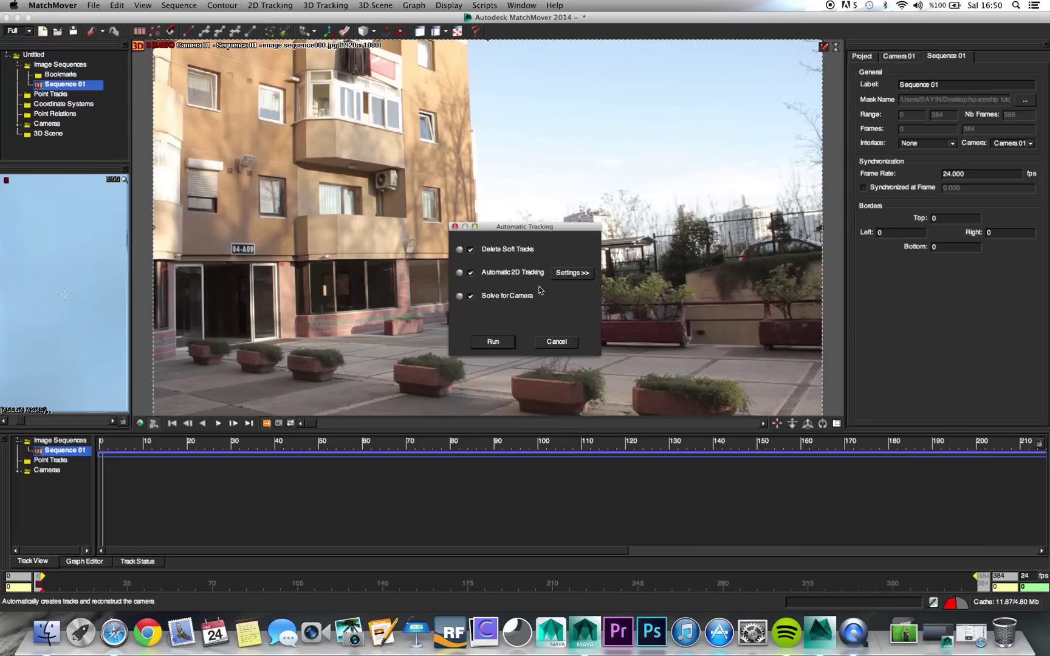
{"action": "left_click", "coordinate": [572, 273]}
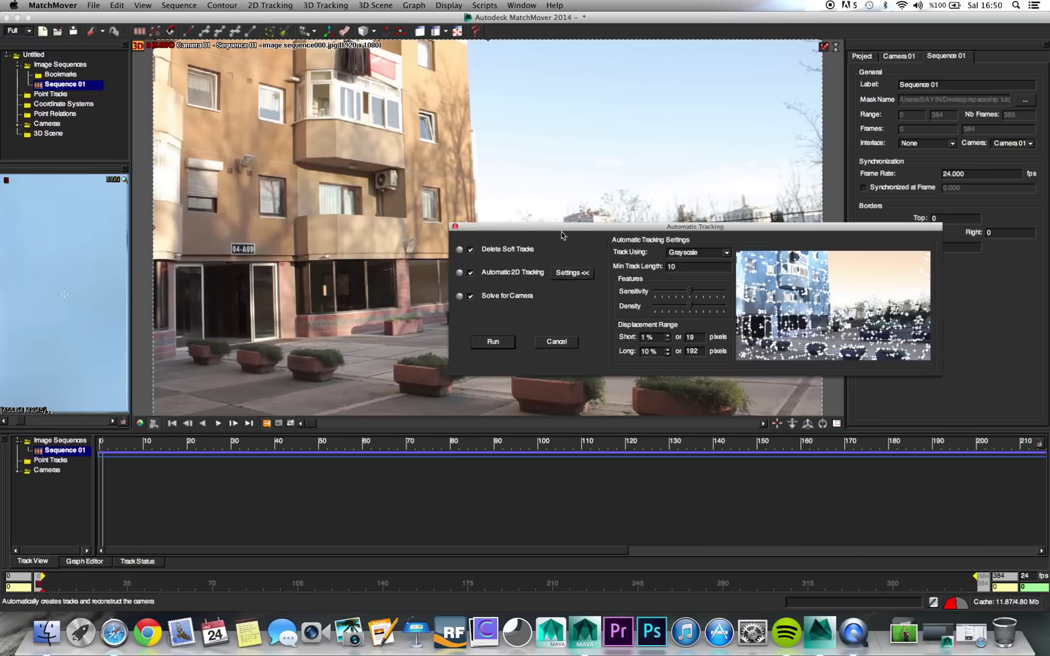
{"action": "left_click_drag", "start_coordinate": [528, 228], "coordinate": [385, 166]}
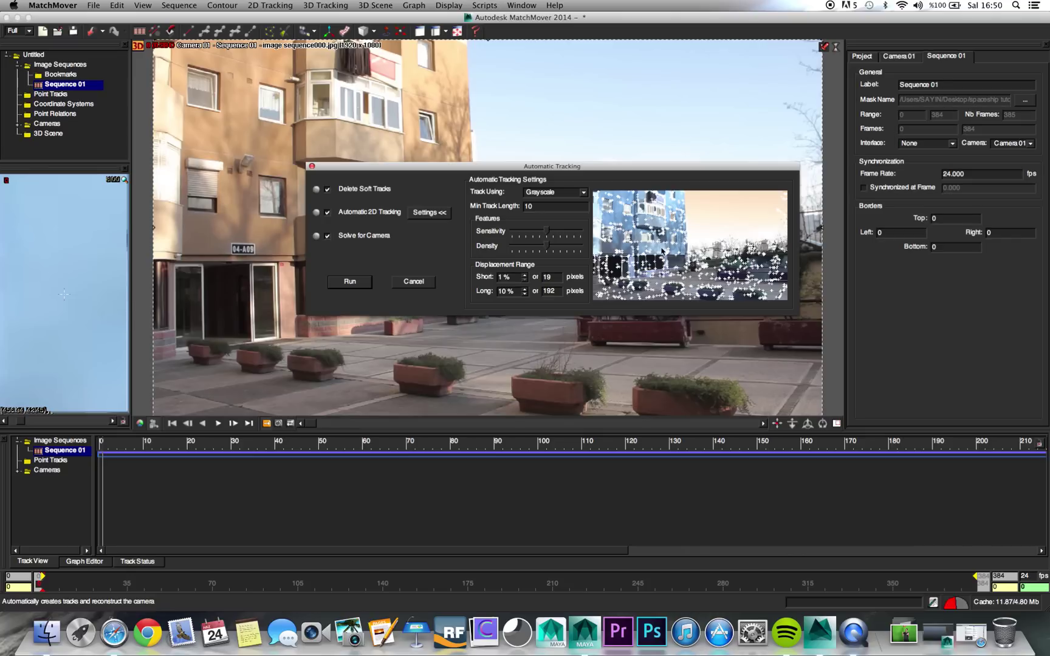
{"action": "left_click", "coordinate": [312, 166]}
Add a new point track at the left end of the upper balcony's ledge, about X 392, Y 248, and track it forward
{"action": "left_click", "coordinate": [280, 5]}
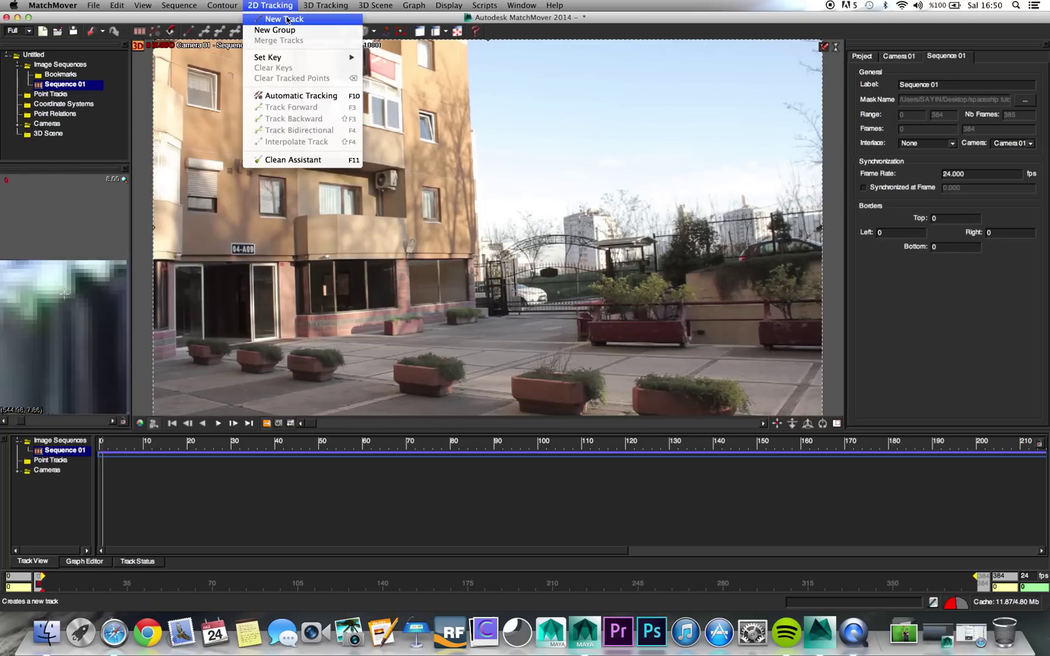
{"action": "left_click", "coordinate": [287, 19]}
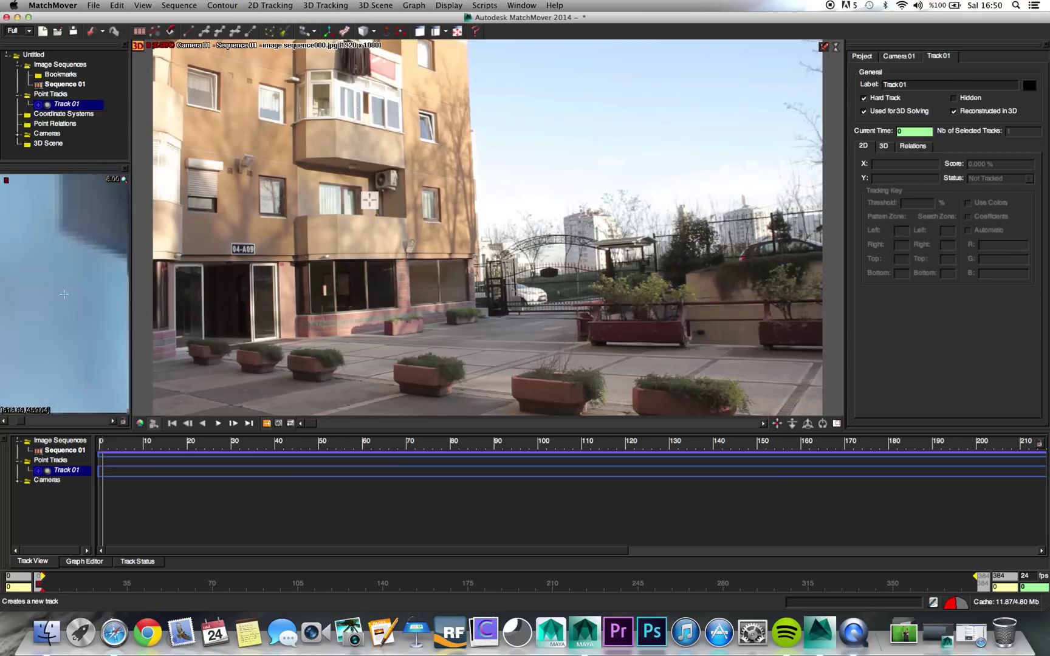
{"action": "mouse_move", "coordinate": [294, 161]}
{"action": "left_mouse_down"}
{"action": "mouse_move", "coordinate": [294, 129]}
{"action": "mouse_move", "coordinate": [333, 301]}
{"action": "mouse_move", "coordinate": [319, 287]}
{"action": "mouse_move", "coordinate": [347, 336]}
{"action": "mouse_move", "coordinate": [561, 368]}
{"action": "mouse_move", "coordinate": [449, 298]}
{"action": "mouse_move", "coordinate": [429, 329]}
{"action": "mouse_move", "coordinate": [357, 343]}
{"action": "mouse_move", "coordinate": [404, 242]}
{"action": "left_mouse_up"}
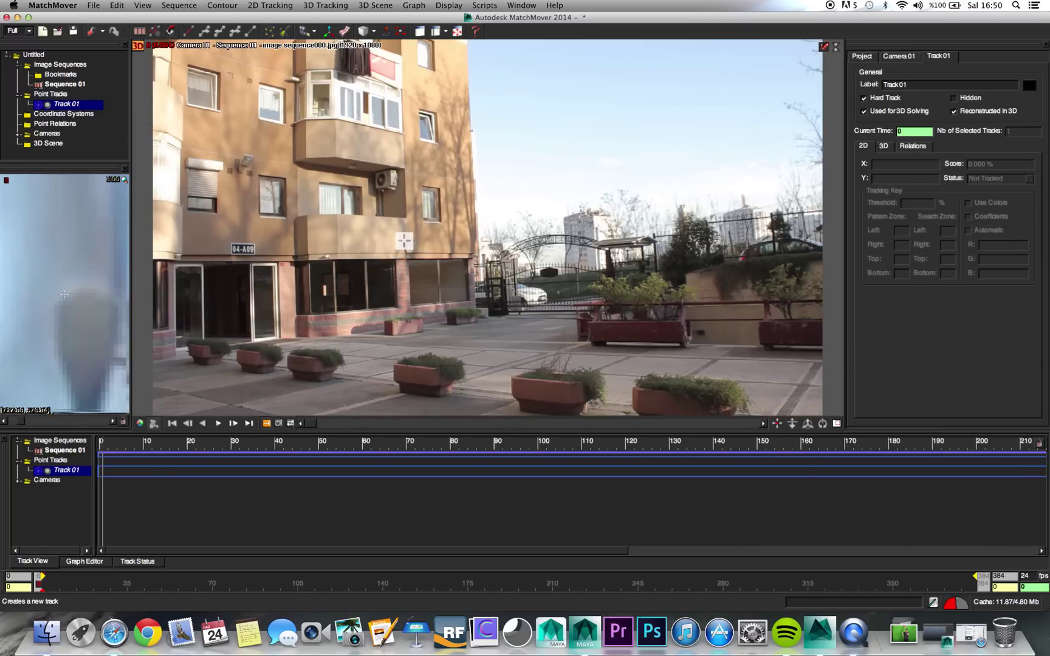
{"action": "mouse_move", "coordinate": [404, 241]}
{"action": "left_mouse_down"}
{"action": "mouse_move", "coordinate": [294, 223]}
{"action": "mouse_move", "coordinate": [289, 125]}
{"action": "left_mouse_up"}
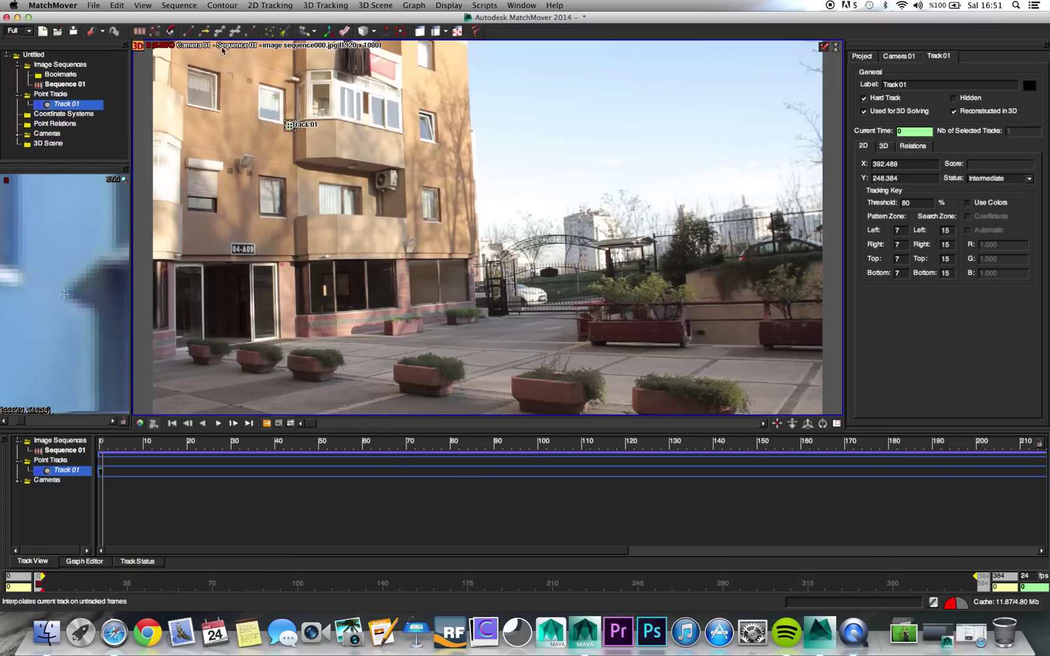
{"action": "left_click", "coordinate": [205, 31]}
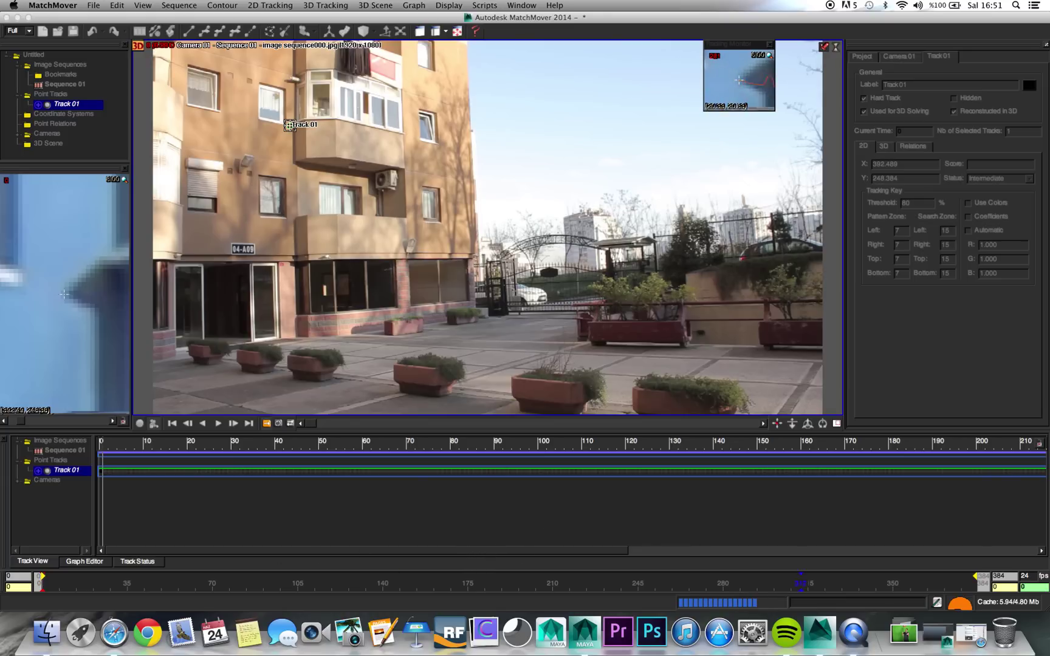
{"action": "left_click_drag", "start_coordinate": [430, 548], "coordinate": [849, 551]}
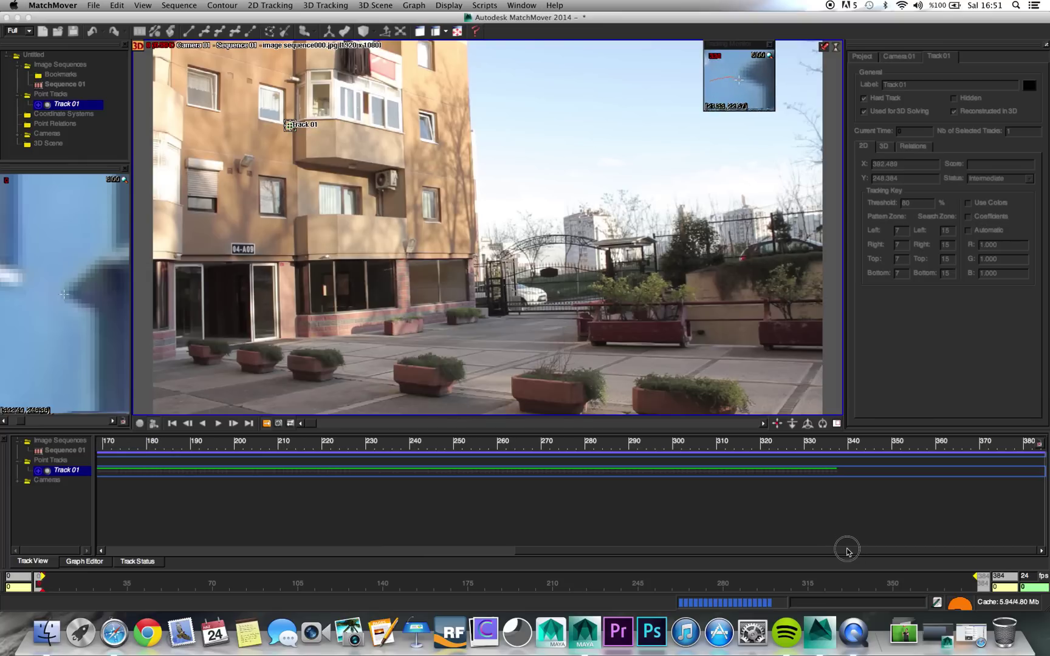
{"action": "left_click_drag", "start_coordinate": [844, 553], "coordinate": [265, 542]}
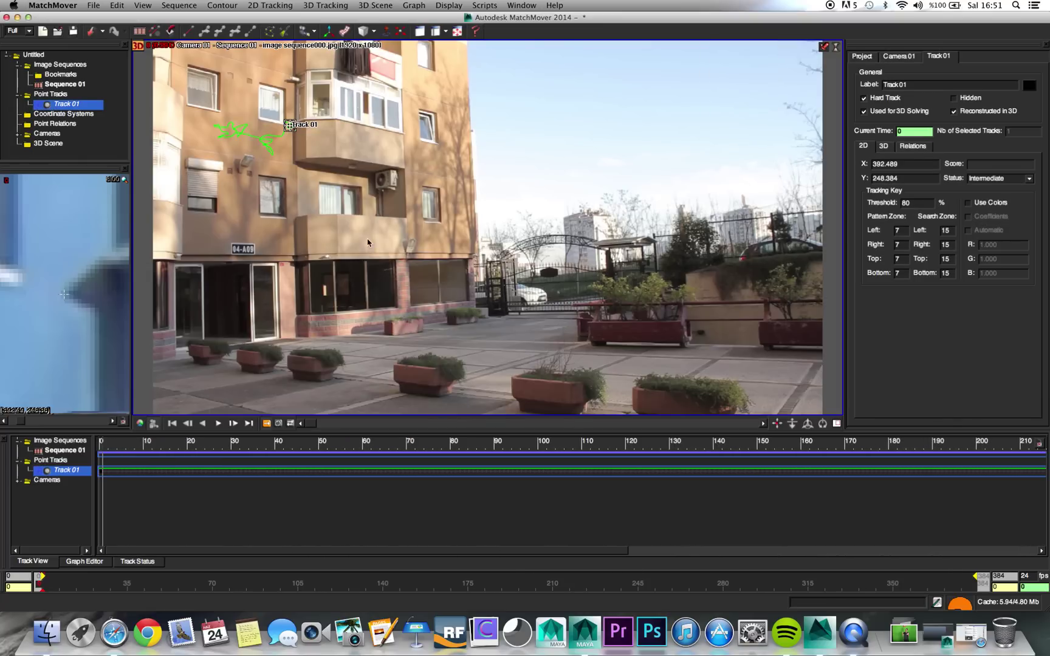
{"action": "left_click_drag", "start_coordinate": [66, 583], "coordinate": [1, 556]}
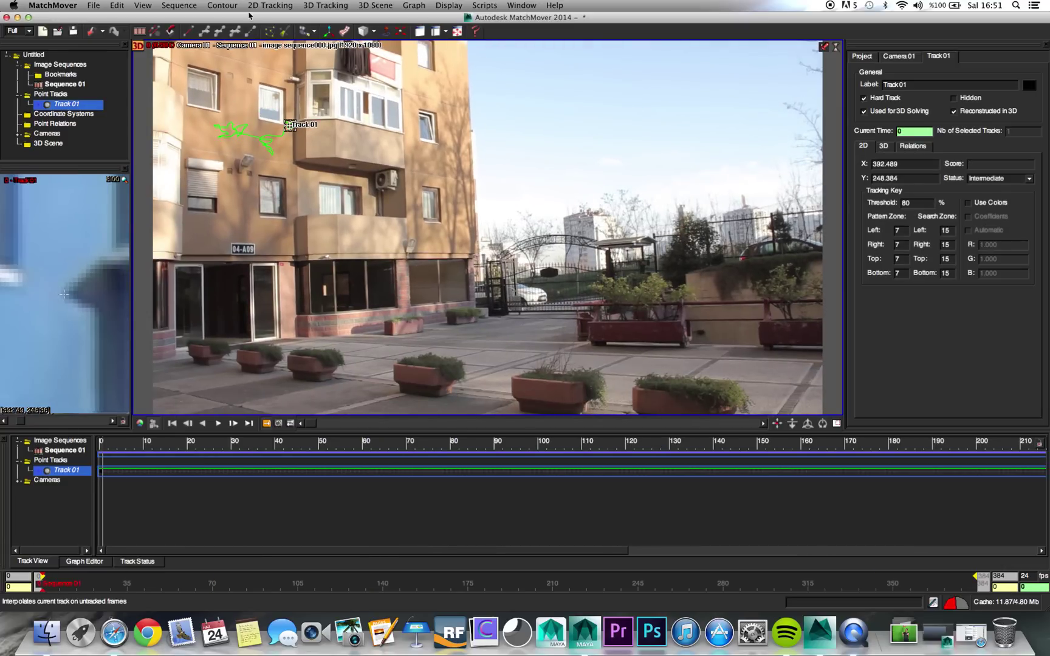
Add a point track at the left corner beneath the lower balcony, about X 405, Y 618, and track it forward
{"action": "left_click", "coordinate": [287, 7]}
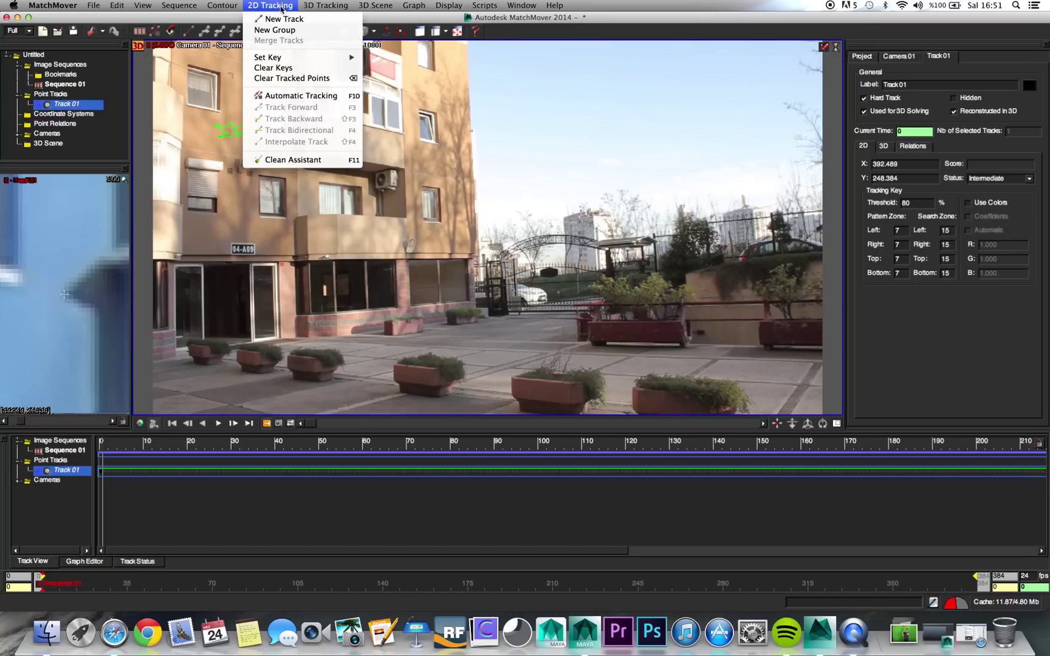
{"action": "left_click", "coordinate": [276, 20]}
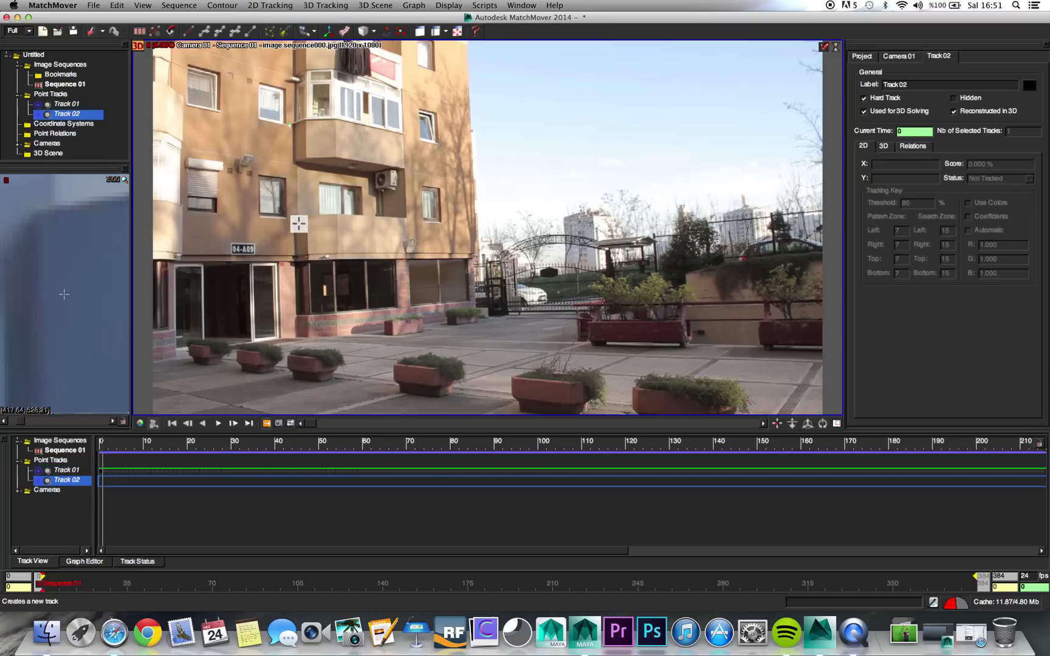
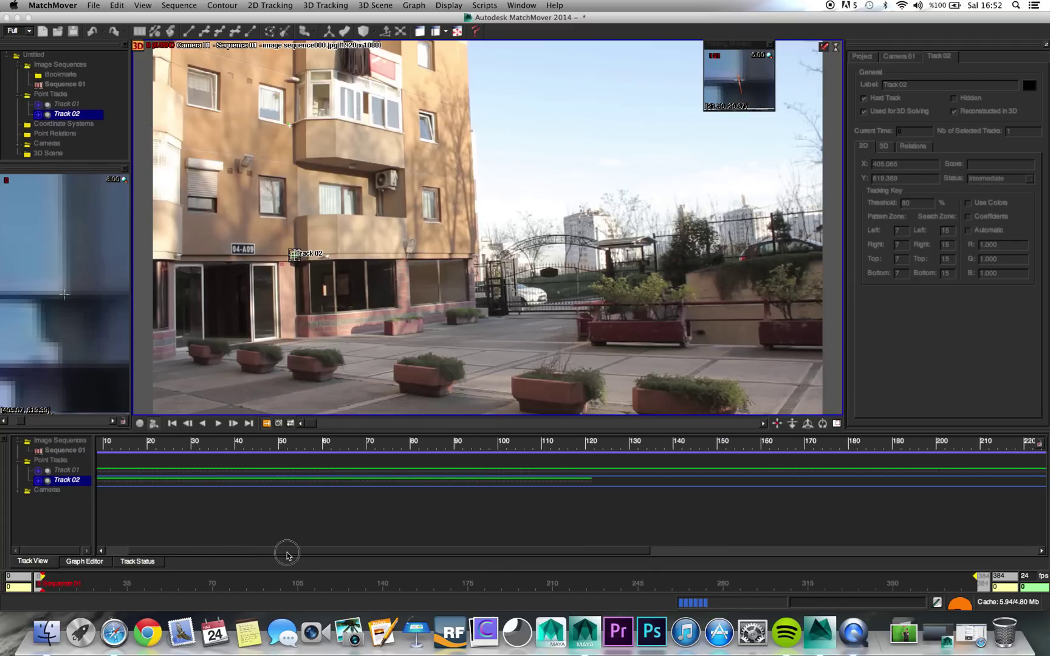
{"action": "left_click_drag", "start_coordinate": [397, 555], "coordinate": [143, 552]}
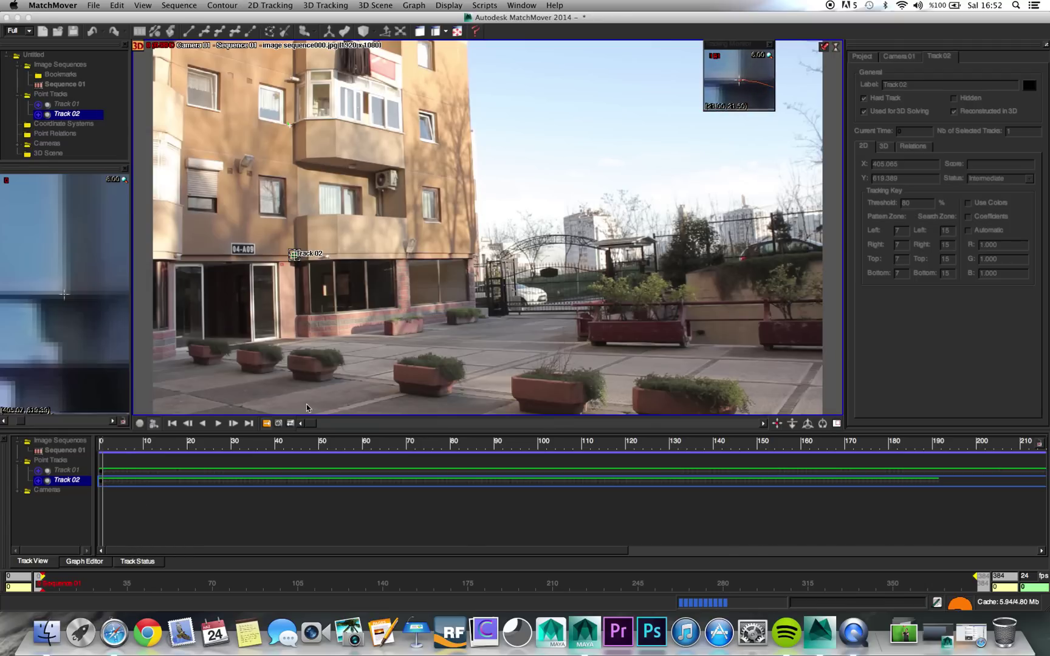
{"action": "left_click_drag", "start_coordinate": [318, 555], "coordinate": [738, 560]}
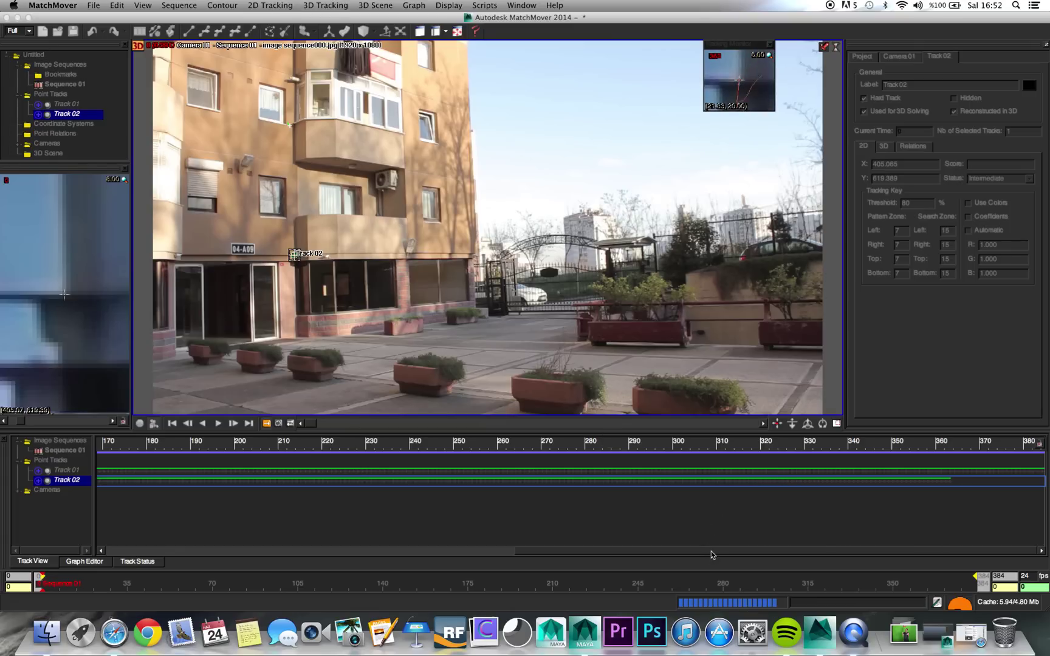
{"action": "left_click", "coordinate": [236, 542]}
Add a point track at the outer edge of the third planter, about X 539, Y 935, and track it forward
{"action": "key", "text": "ctrl+t"}
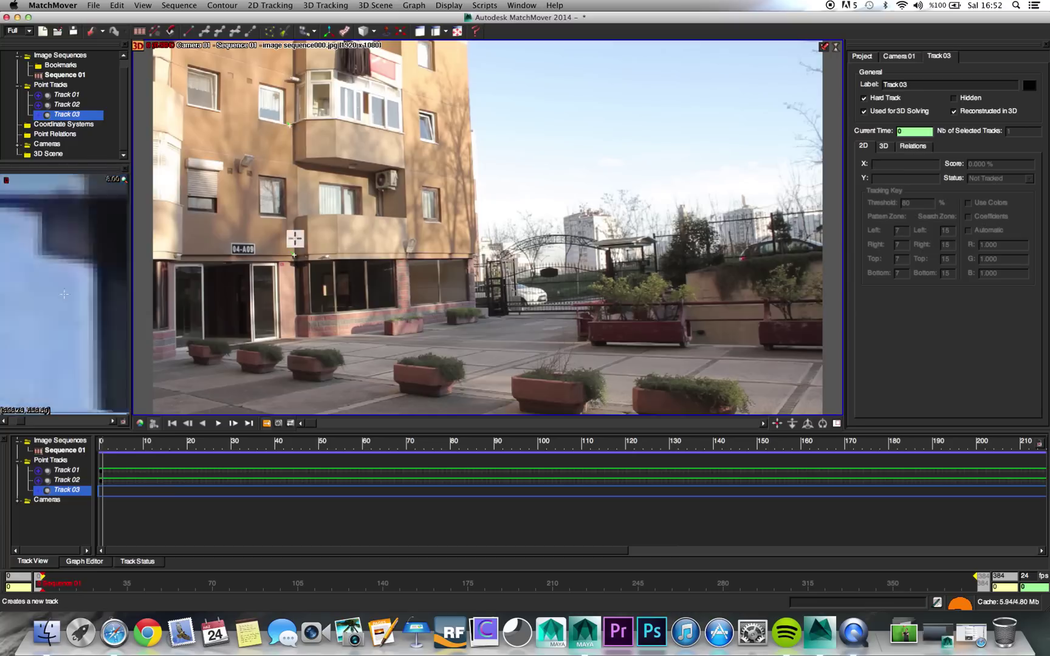
{"action": "left_click", "coordinate": [338, 367]}
{"action": "key", "text": "F3"}
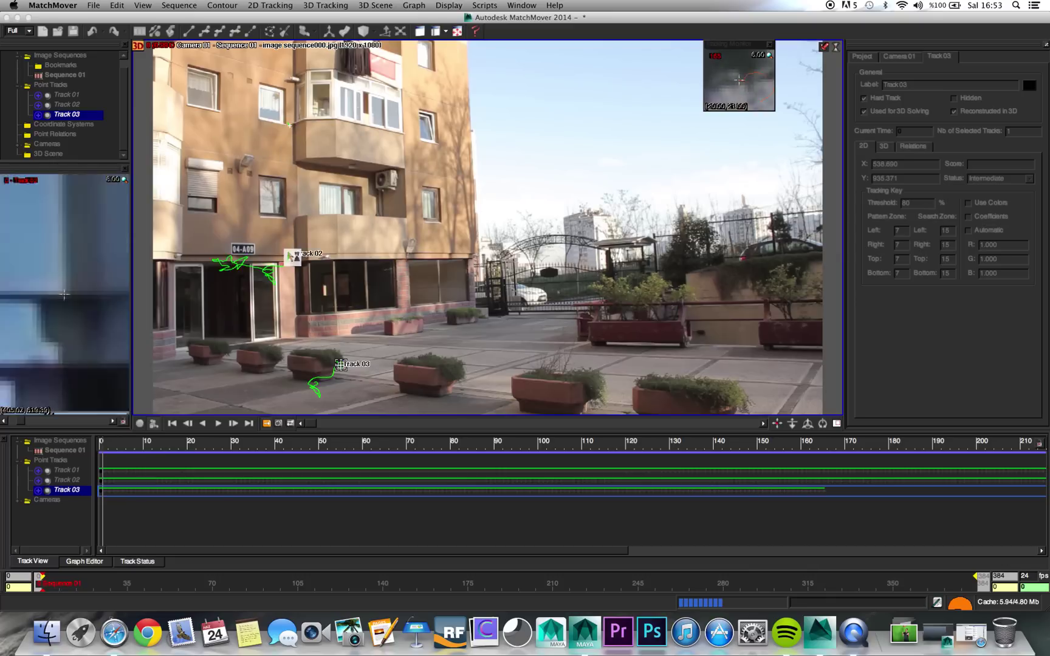
{"action": "left_click", "coordinate": [844, 553]}
{"action": "left_click", "coordinate": [693, 558]}
Add a point track on the upper balcony's lower-right corner, about X 721, Y 371, and track it forward
{"action": "left_click", "coordinate": [270, 6]}
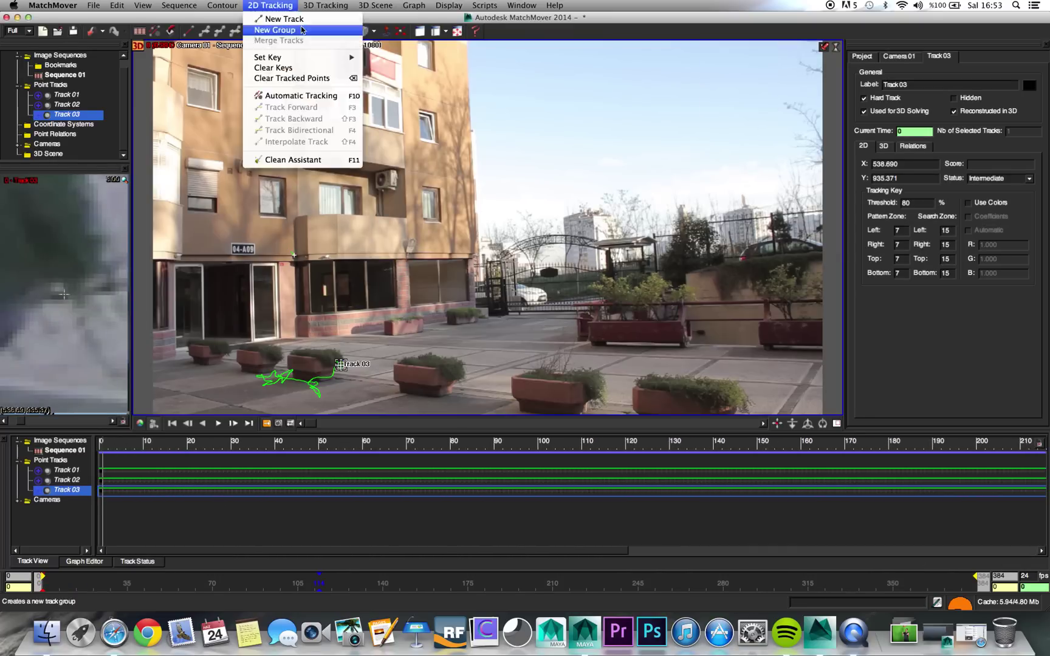
{"action": "left_click", "coordinate": [286, 17]}
{"action": "left_click", "coordinate": [405, 169]}
{"action": "key", "text": "F3"}
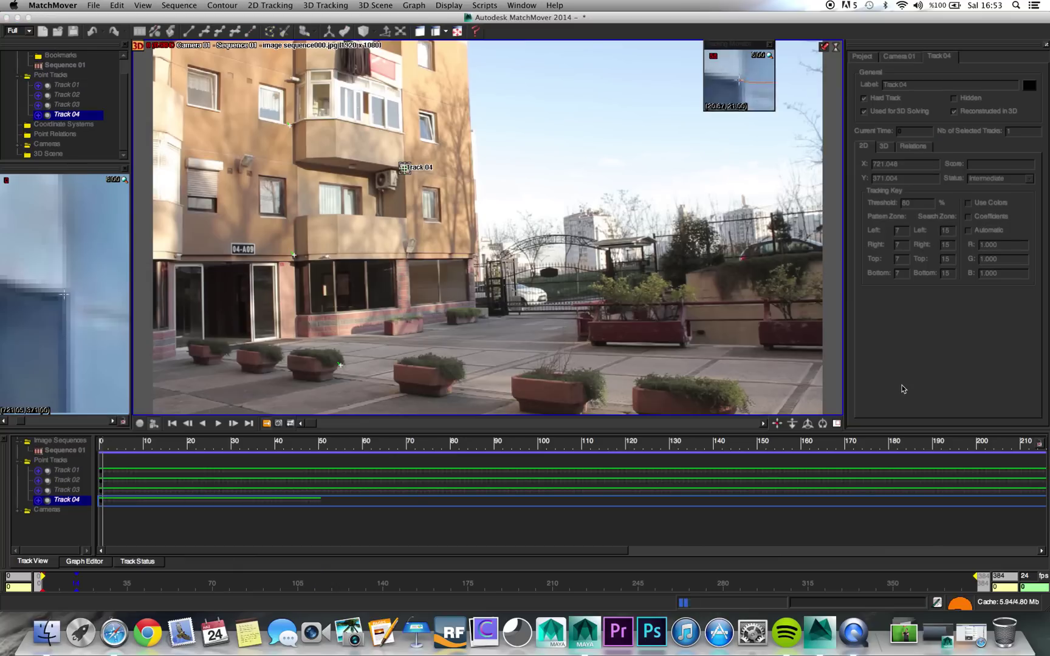
{"action": "left_click", "coordinate": [768, 558]}
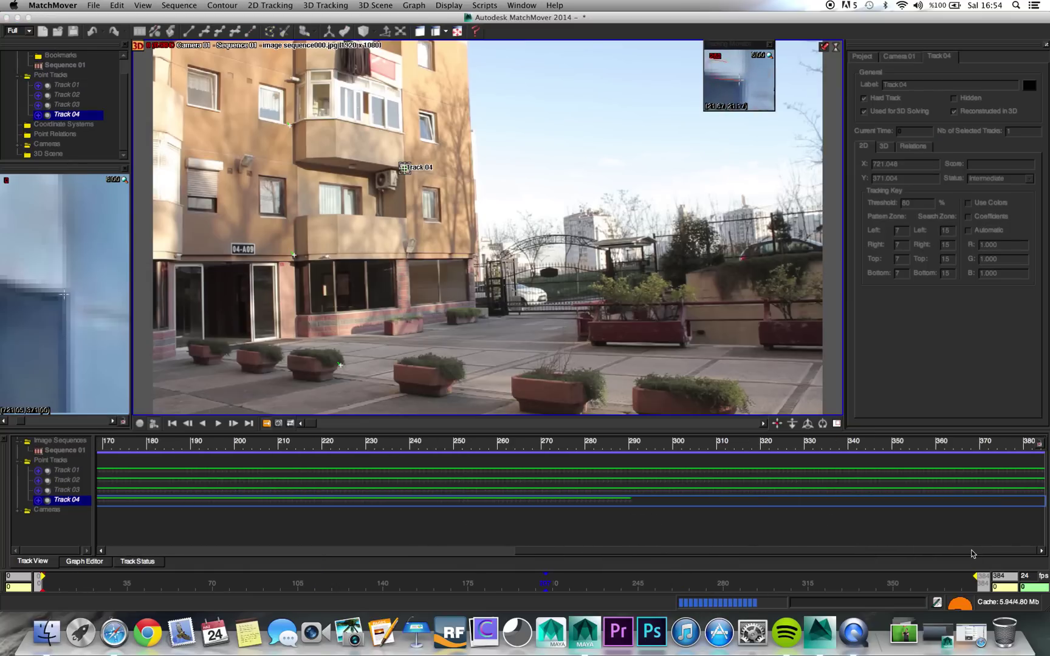
Add a point track at the right corner beneath the lower balcony, about X 730, Y 629, and track it forward
{"action": "left_click", "coordinate": [270, 6]}
{"action": "left_click", "coordinate": [285, 16]}
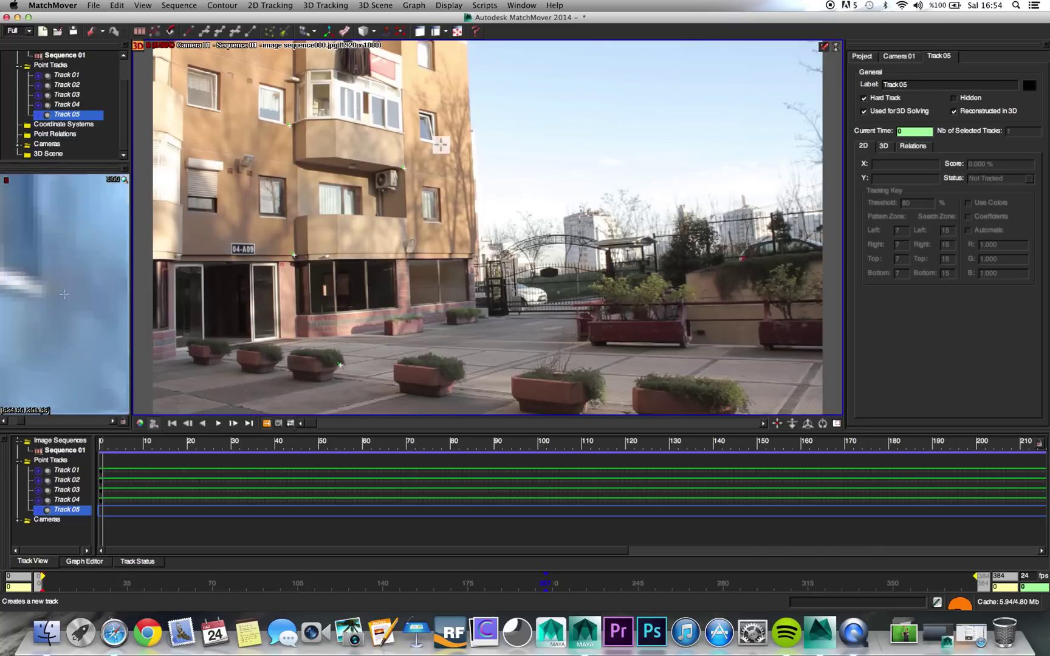
{"action": "left_click", "coordinate": [407, 258]}
{"action": "key", "text": "F3"}
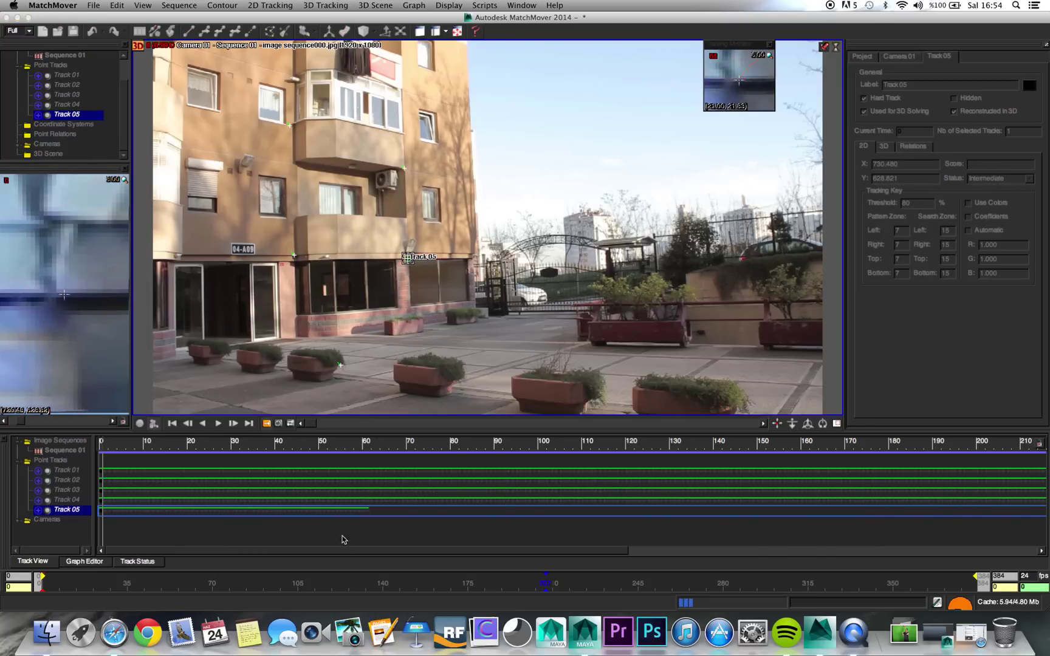
{"action": "left_click", "coordinate": [727, 555]}
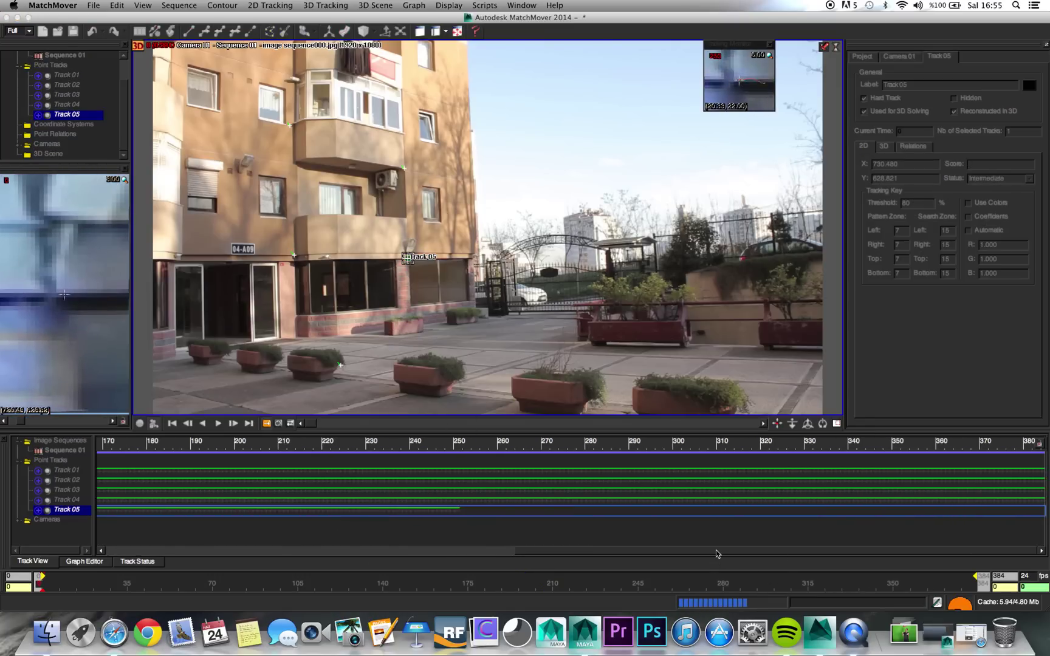
Add a point track on the lower balcony's upper-right corner, about X 726, Y 511, and track it forward
{"action": "left_click", "coordinate": [270, 5]}
{"action": "left_click", "coordinate": [284, 18]}
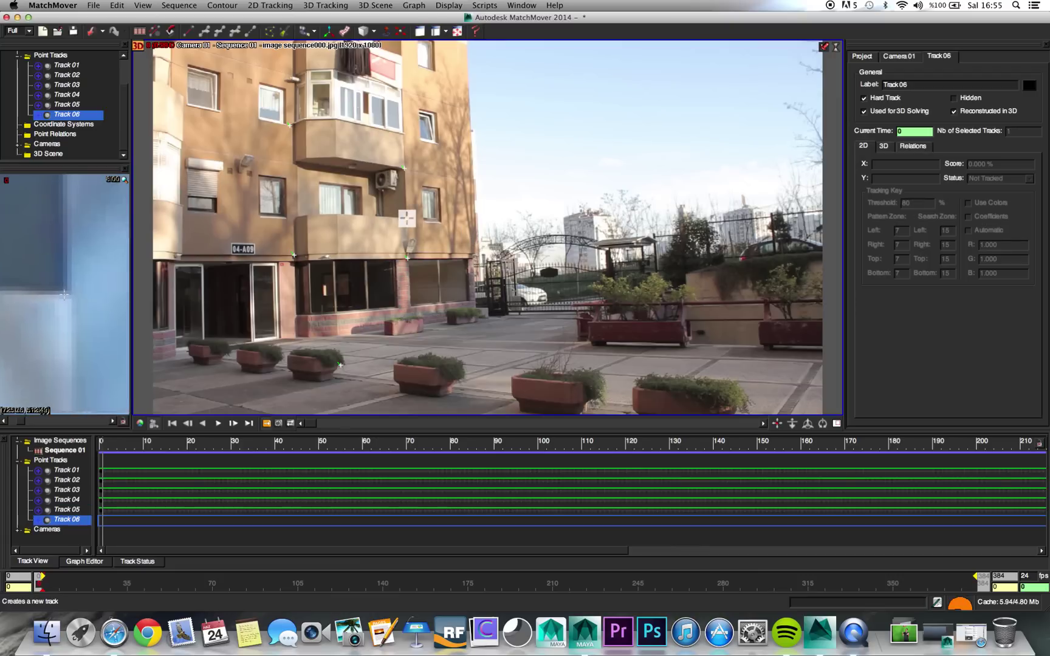
{"action": "left_click", "coordinate": [406, 216]}
{"action": "key", "text": "F3"}
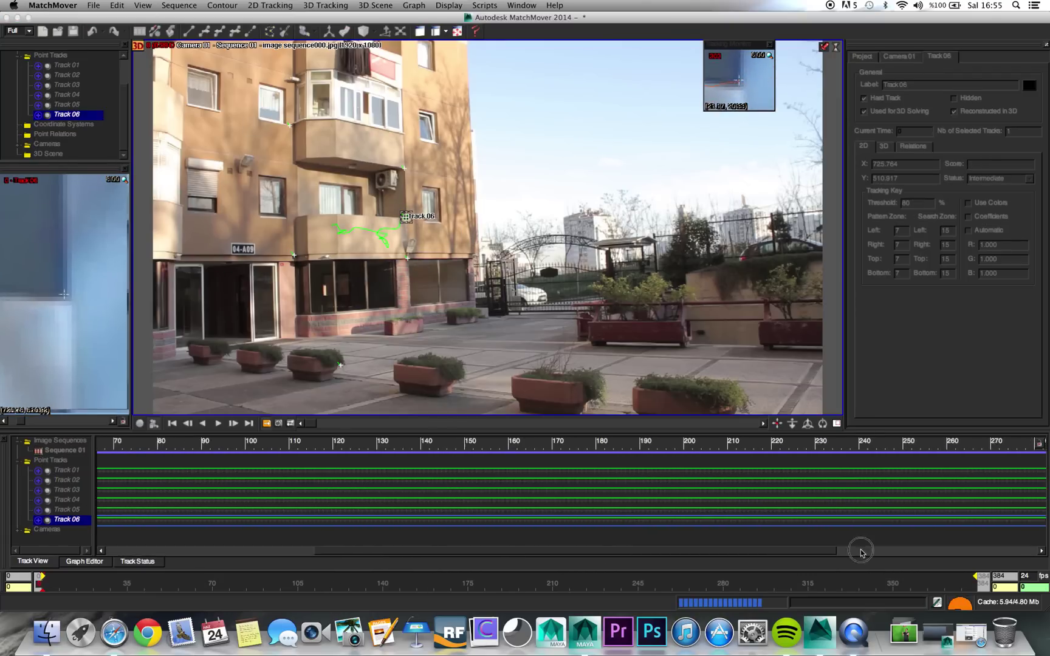
Add and forward-track points on the topmost window's lower-right corner (about X 809, Y 91) and the upper balcony's lower-left corner (about X 400, Y 357)
{"action": "key", "text": "ctrl+t"}
{"action": "left_click", "coordinate": [435, 72]}
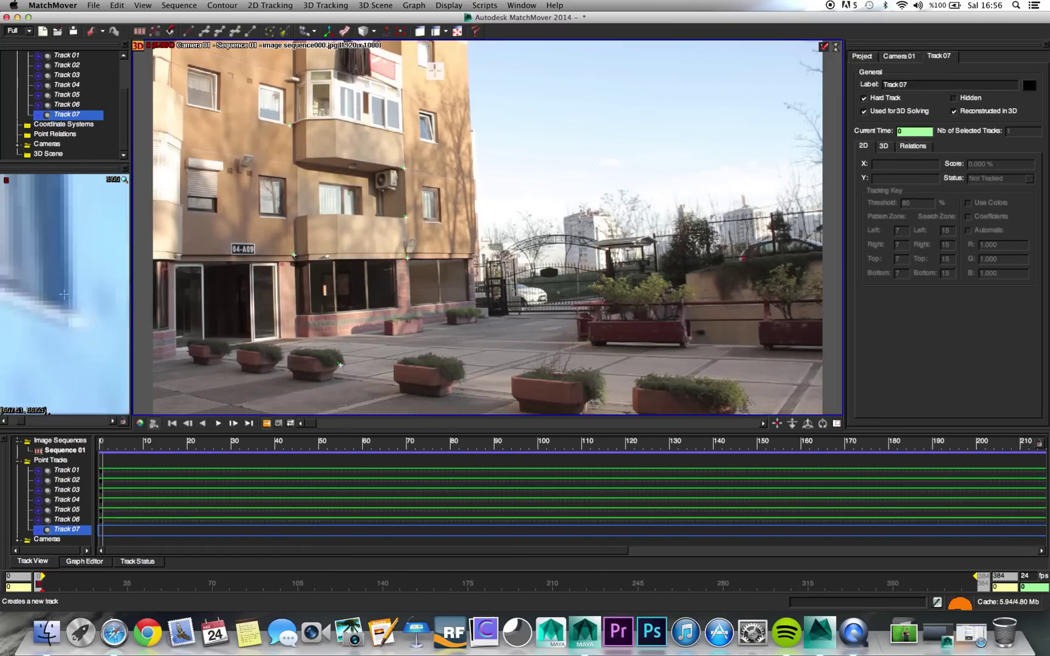
{"action": "key", "text": "F3"}
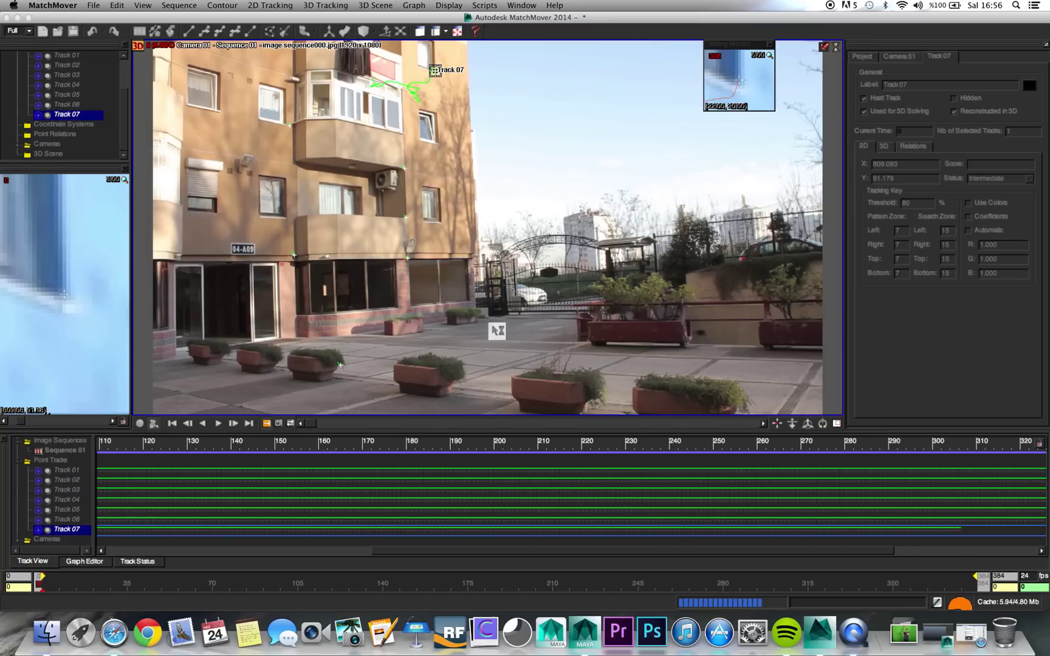
{"action": "key", "text": "ctrl+t"}
{"action": "left_click", "coordinate": [292, 165]}
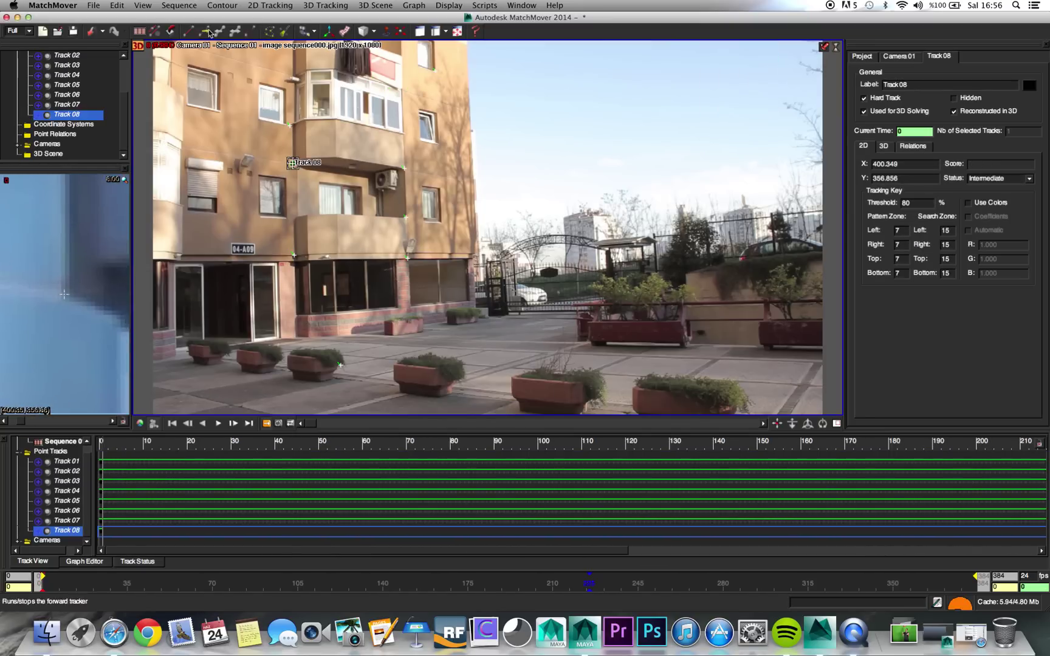
{"action": "key", "text": "F3"}
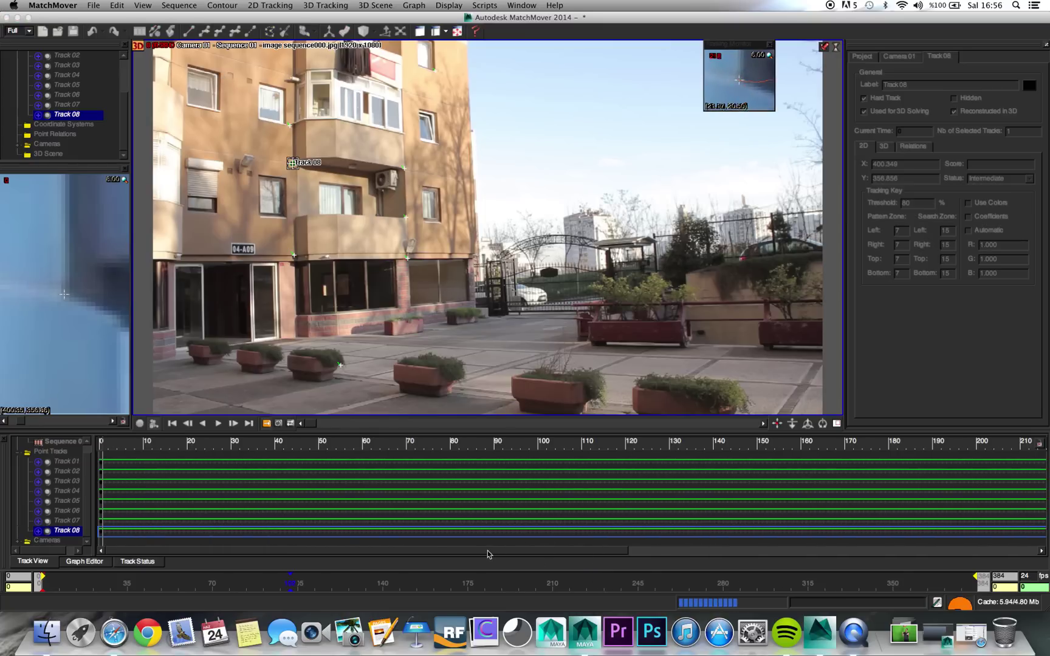
Add a point track at the ground-floor shop window's lower-left corner, about X 410, Y 791, and track it forward
{"action": "key", "text": "ctrl+t"}
{"action": "left_click", "coordinate": [296, 315]}
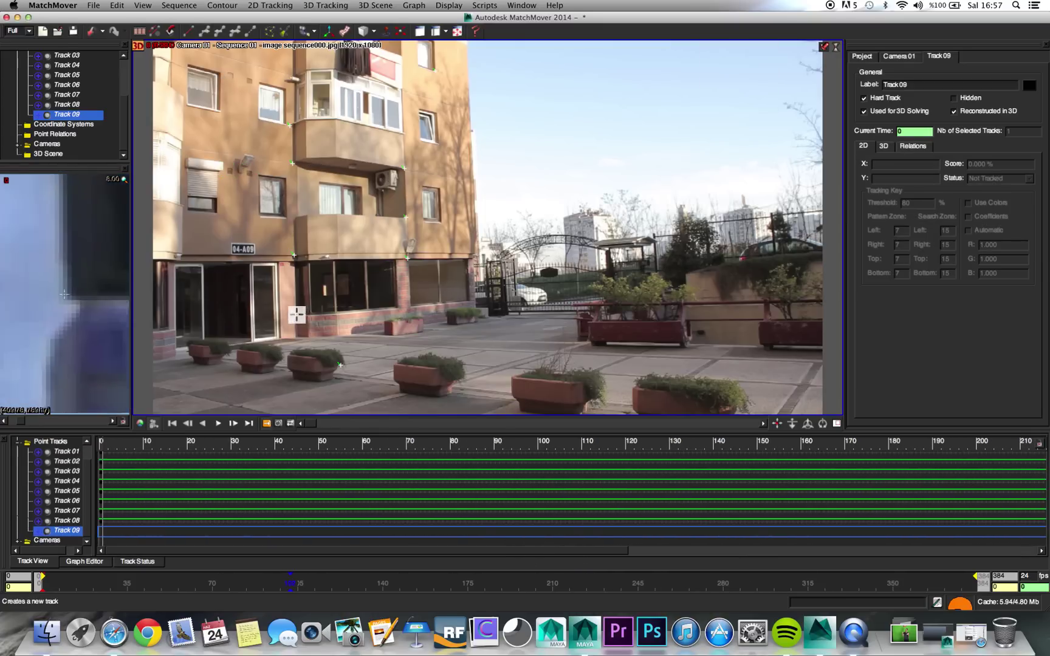
{"action": "key", "text": "F3"}
{"action": "left_click_drag", "start_coordinate": [541, 551], "coordinate": [448, 555]}
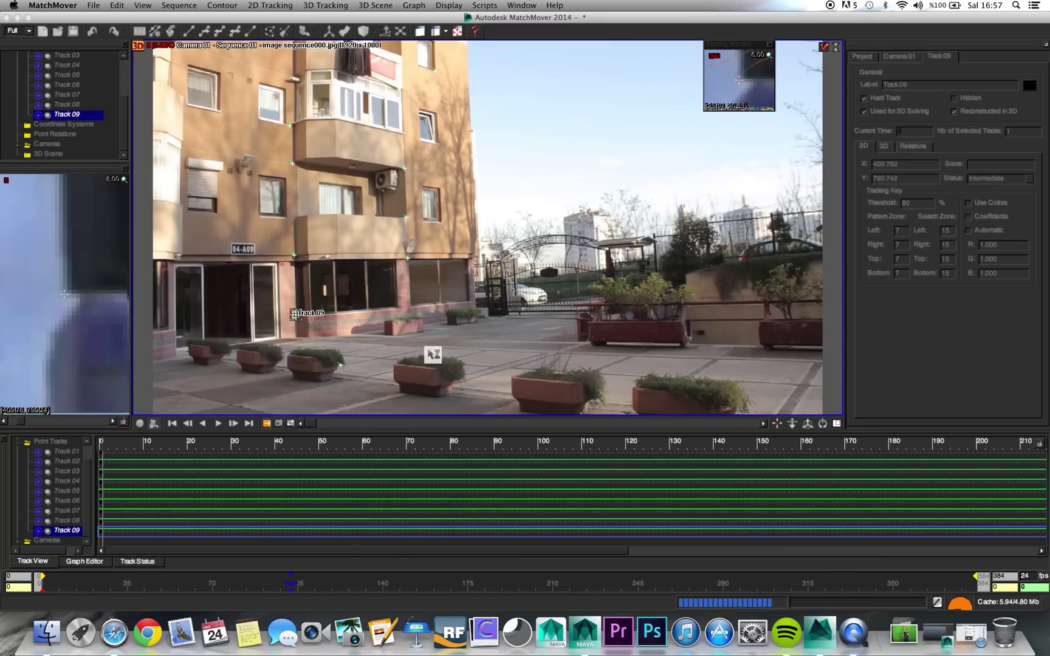
Add a point track on the upper-right corner of the window beside the air conditioner, about X 822, Y 426, and track it forward
{"action": "key", "text": "ctrl+t"}
{"action": "left_click", "coordinate": [439, 188]}
{"action": "key", "text": "F3"}
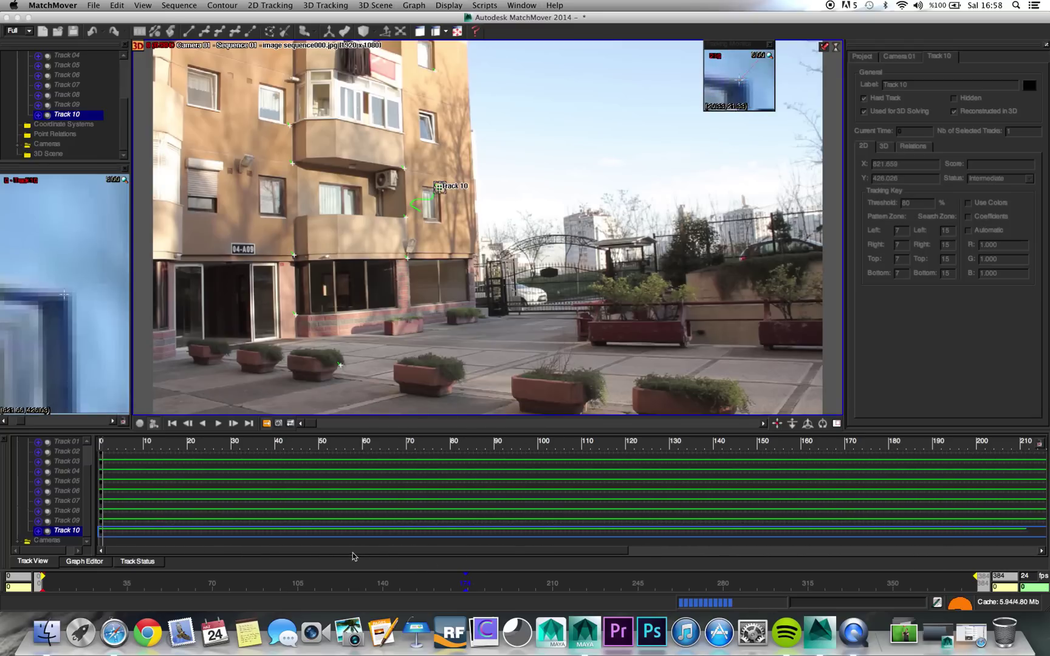
{"action": "left_click_drag", "start_coordinate": [363, 555], "coordinate": [772, 554]}
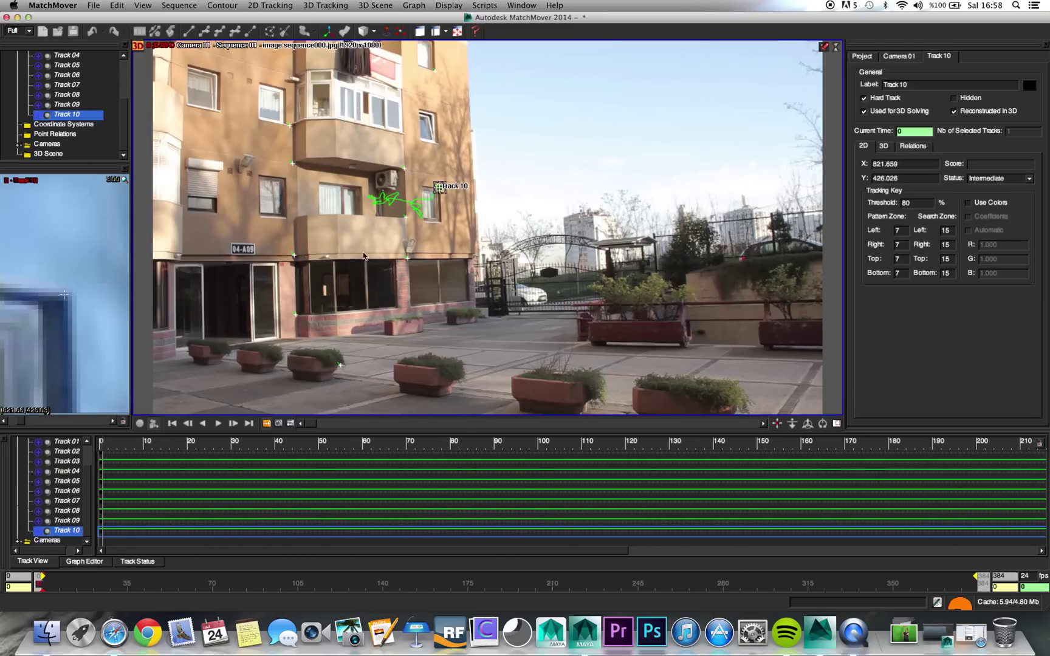
Run the 3D solver on the point tracks to solve for the camera
{"action": "key", "text": "F9"}
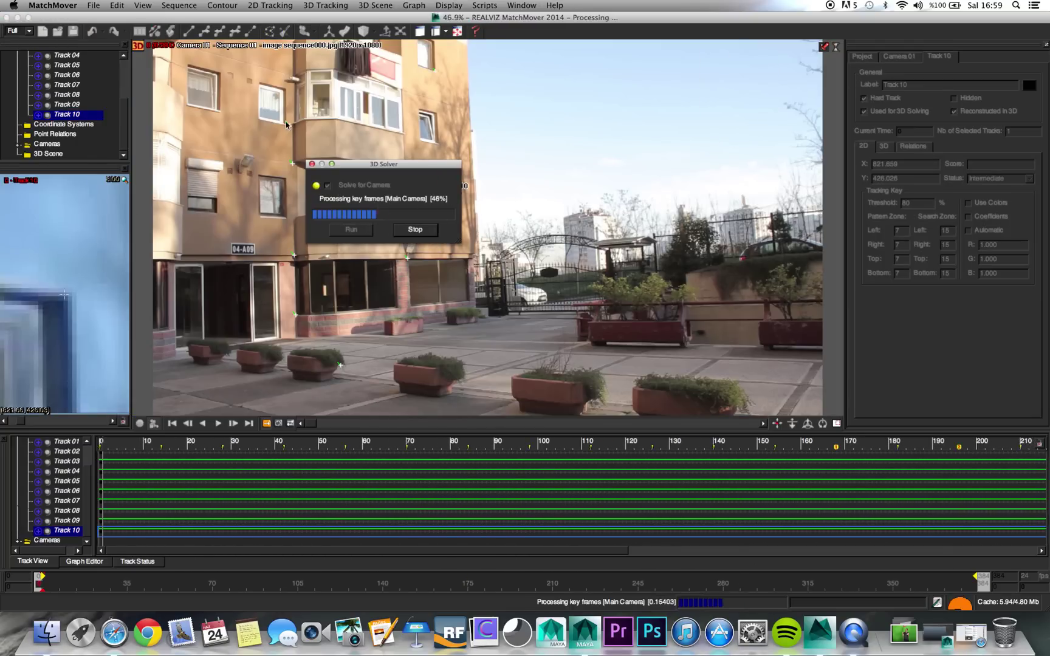
{"action": "key", "text": "space"}
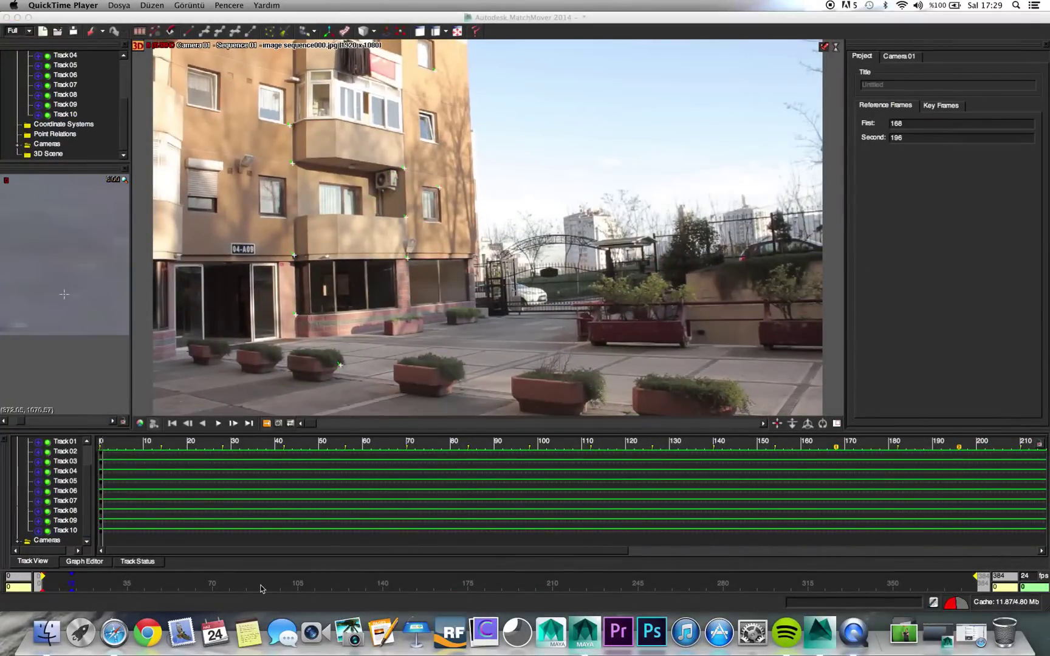
Scrub through the solved sequence to check that the track points stay on the building, and return to the first frame
{"action": "left_click", "coordinate": [241, 601]}
{"action": "key", "text": "space"}
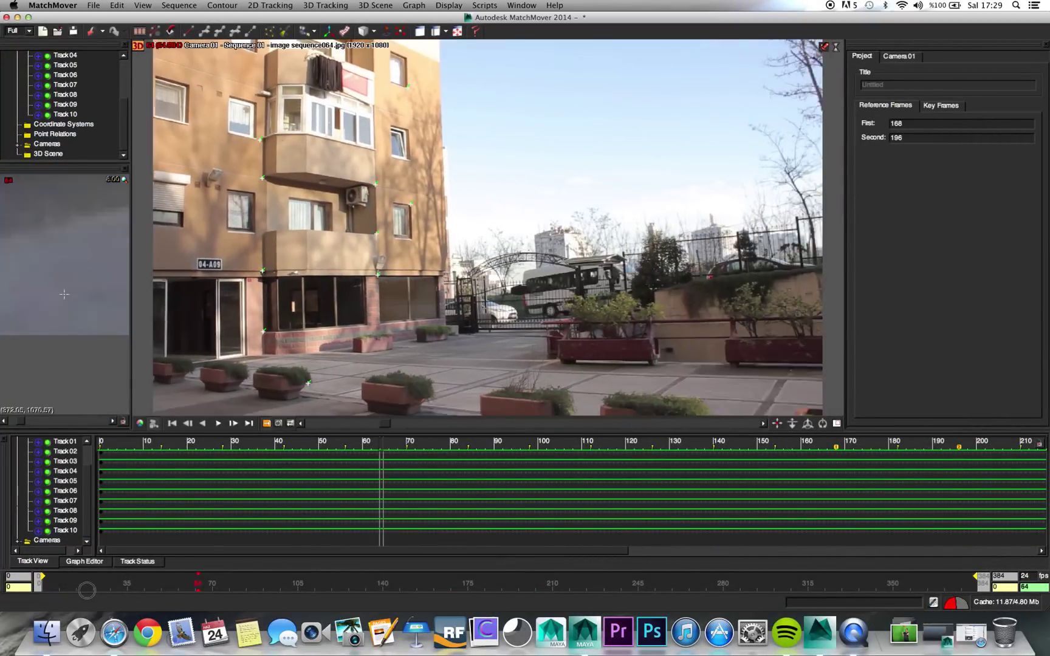
{"action": "mouse_move", "coordinate": [49, 591]}
{"action": "left_mouse_down"}
{"action": "mouse_move", "coordinate": [687, 575]}
{"action": "mouse_move", "coordinate": [37, 583]}
{"action": "left_mouse_up"}
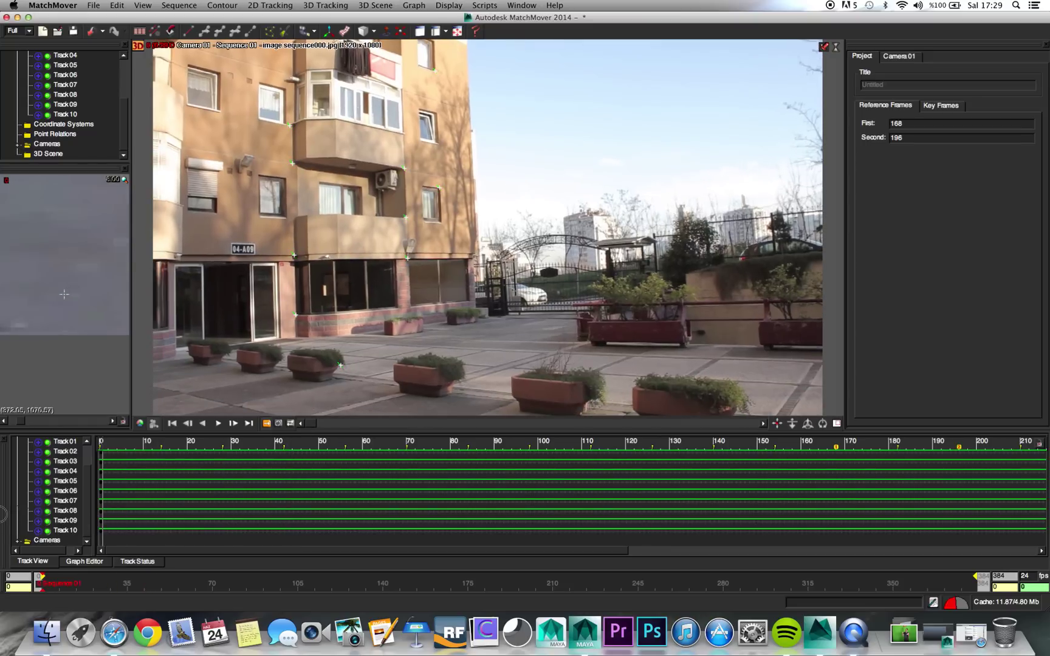
Run the 3D solver again to re-solve the camera, and add a new coordinate system to the project
{"action": "left_click", "coordinate": [307, 31]}
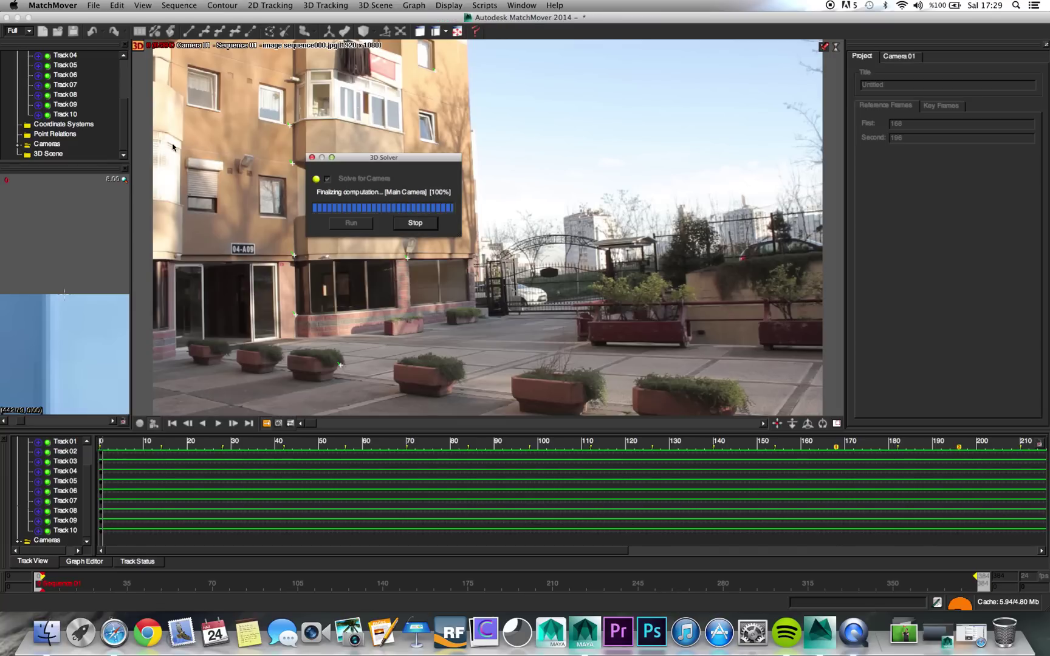
{"action": "mouse_move", "coordinate": [128, 138]}
{"action": "left_mouse_down"}
{"action": "mouse_move", "coordinate": [128, 91]}
{"action": "mouse_move", "coordinate": [130, 136]}
{"action": "left_mouse_up"}
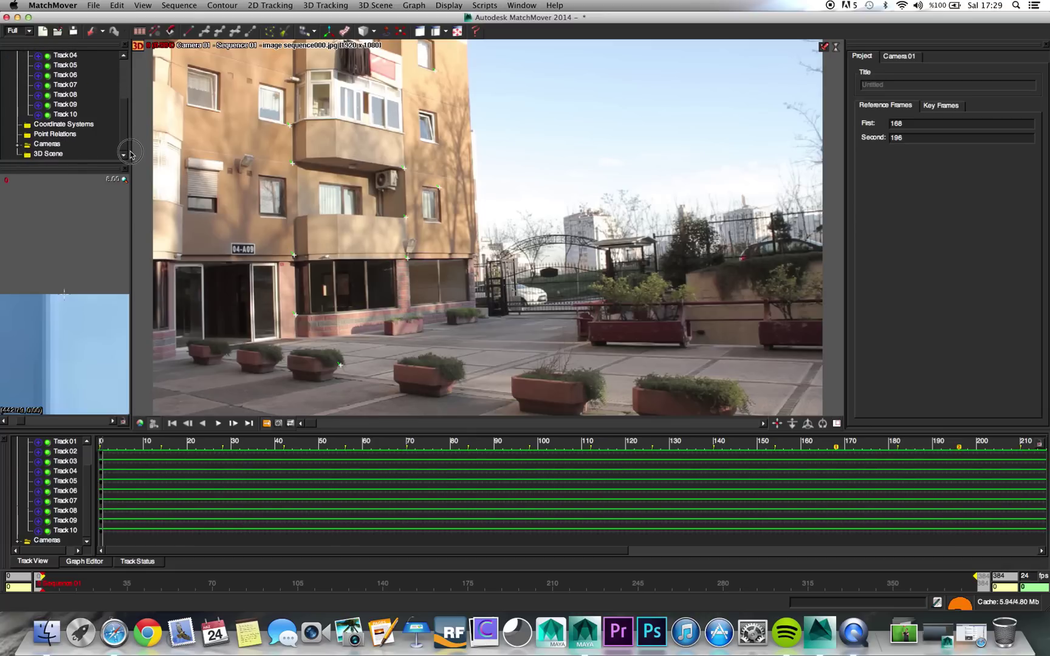
{"action": "left_click", "coordinate": [327, 33]}
{"action": "left_click", "coordinate": [327, 34]}
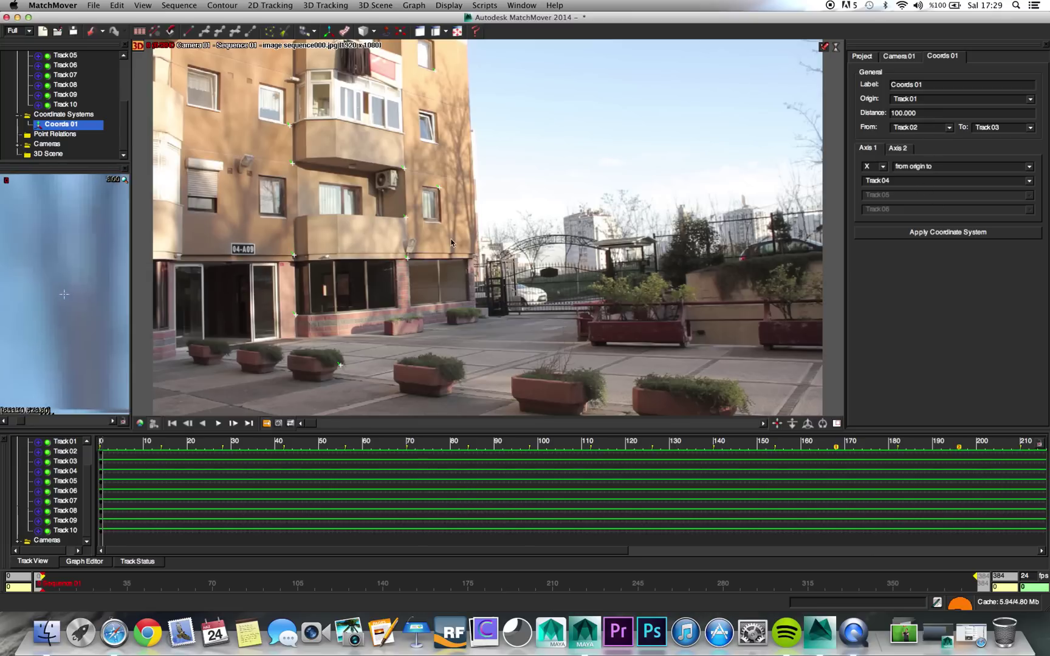
Set the coordinate system's origin to Track 03 and define its reference distance from Track 01 to Track 08
{"action": "left_click_drag", "start_coordinate": [138, 584], "coordinate": [3, 582]}
{"action": "left_click_drag", "start_coordinate": [125, 583], "coordinate": [19, 581]}
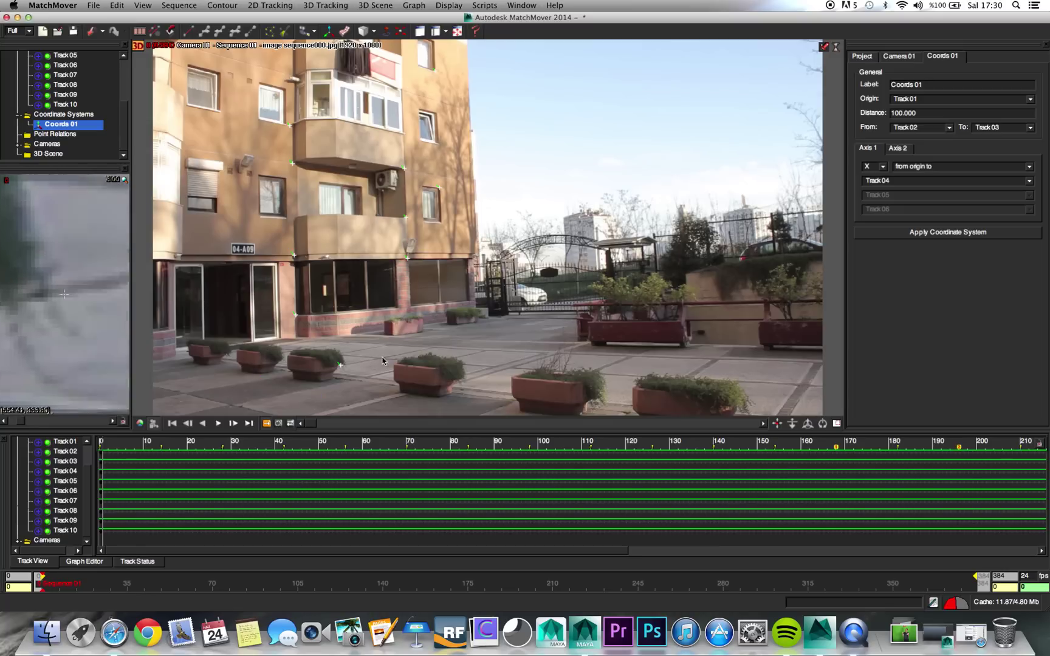
{"action": "left_click", "coordinate": [946, 102]}
{"action": "left_click", "coordinate": [936, 123]}
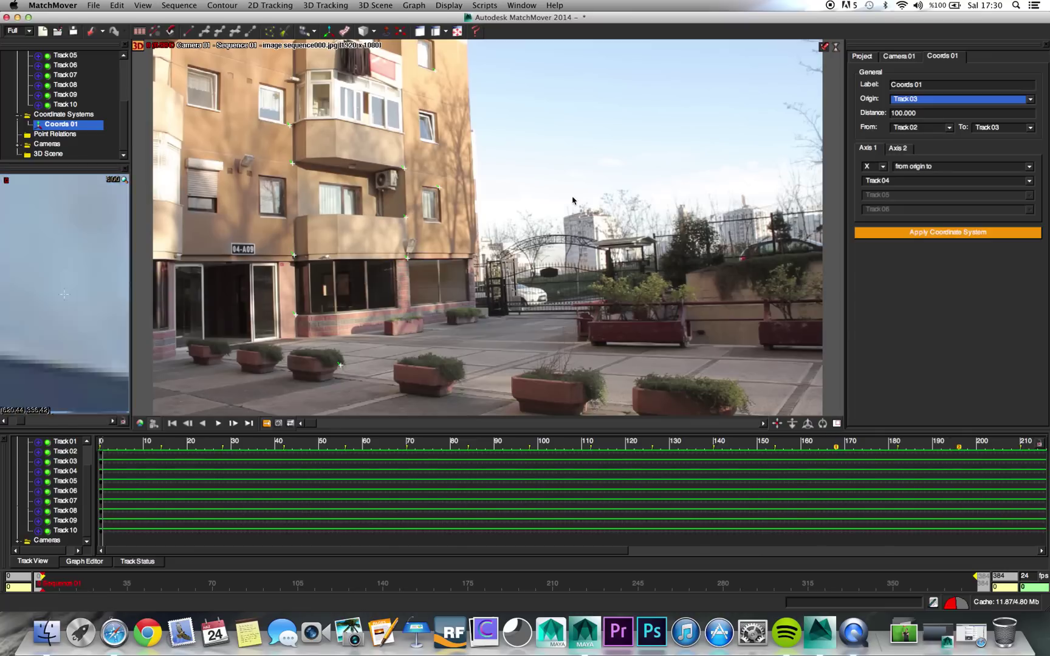
{"action": "left_click", "coordinate": [924, 127]}
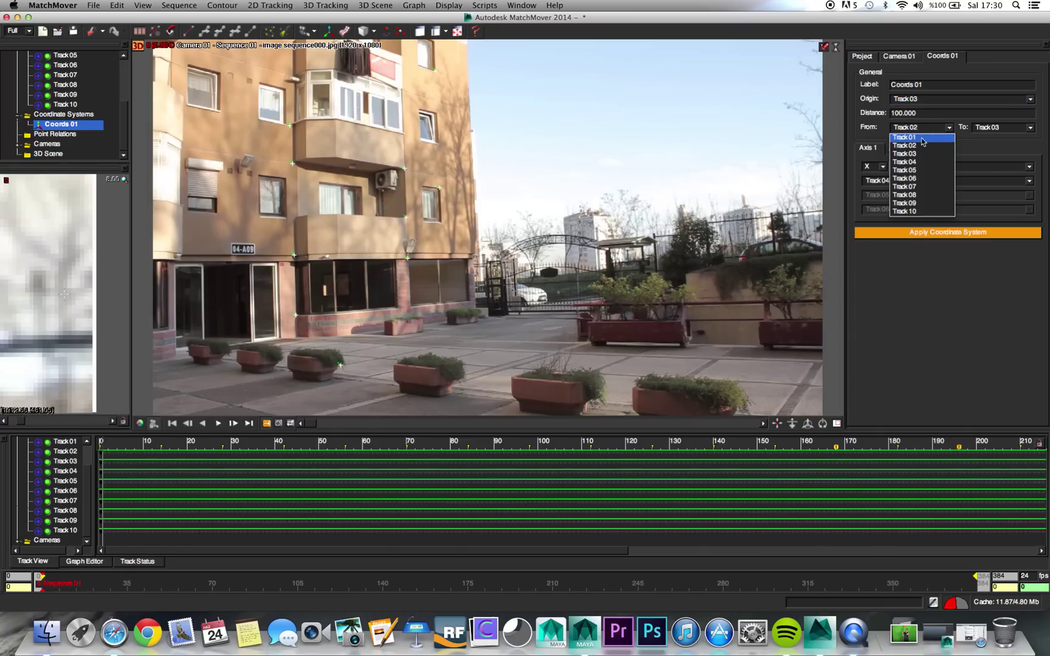
{"action": "left_click", "coordinate": [923, 138]}
{"action": "left_click", "coordinate": [1000, 130]}
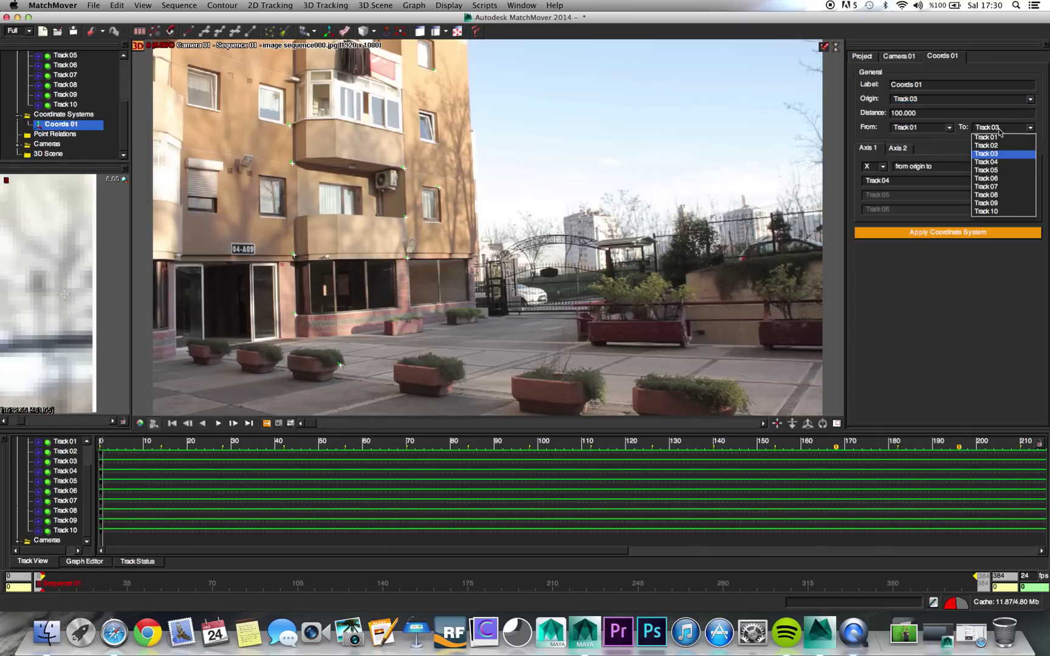
{"action": "left_click", "coordinate": [1008, 195]}
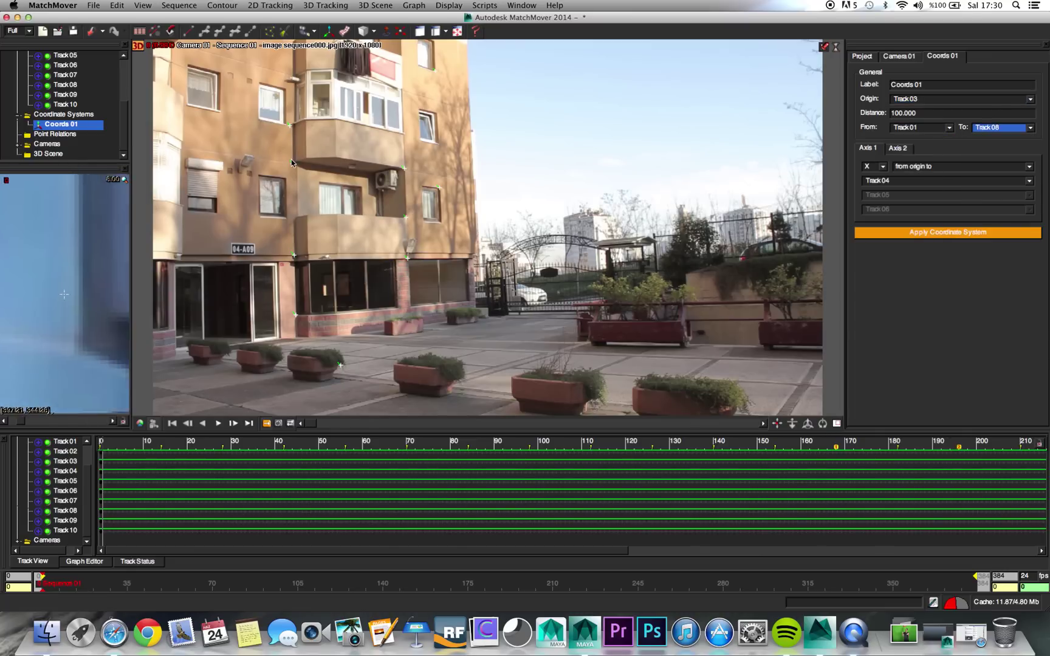
{"action": "left_click", "coordinate": [891, 113]}
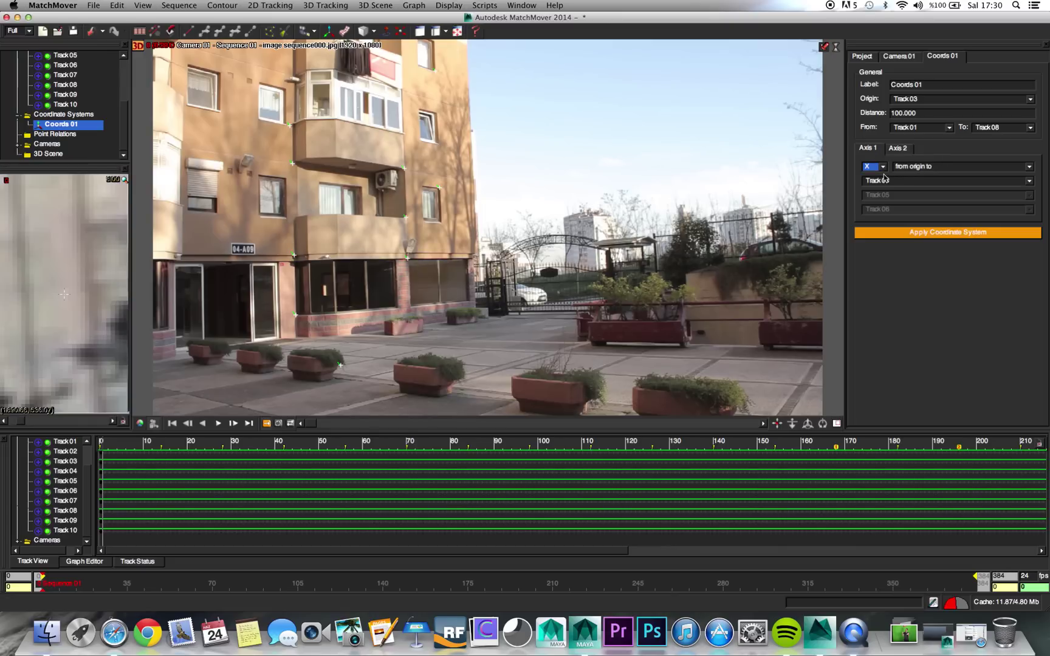
Define Axis 1 of the coordinate system as X, normal to 3 points, using Track 09, Track 08 and Track 10
{"action": "left_click", "coordinate": [929, 167]}
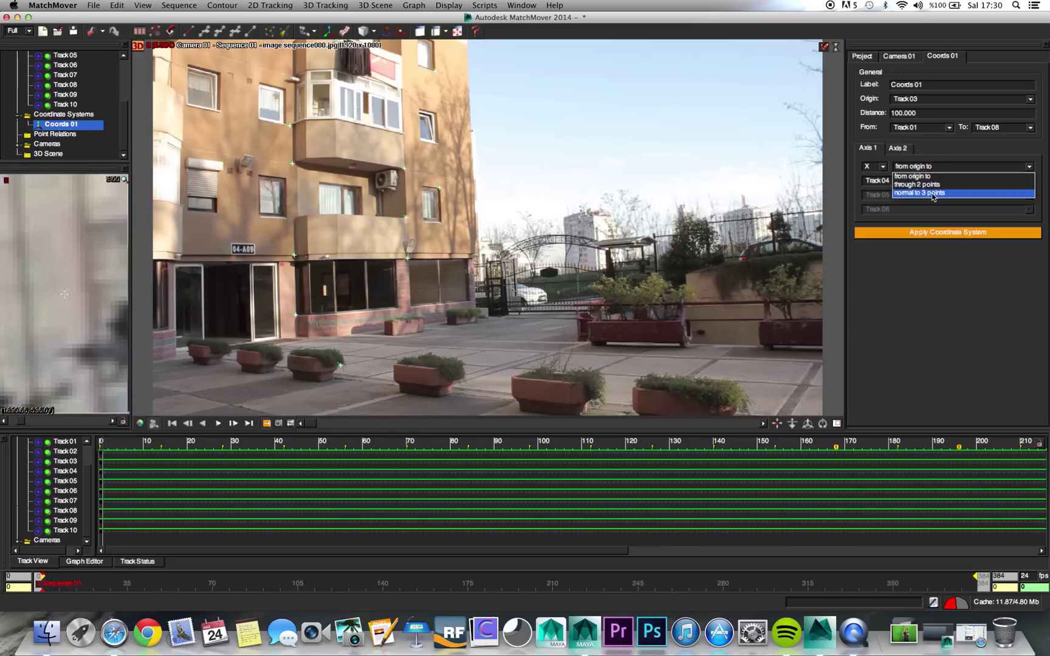
{"action": "left_click", "coordinate": [933, 194]}
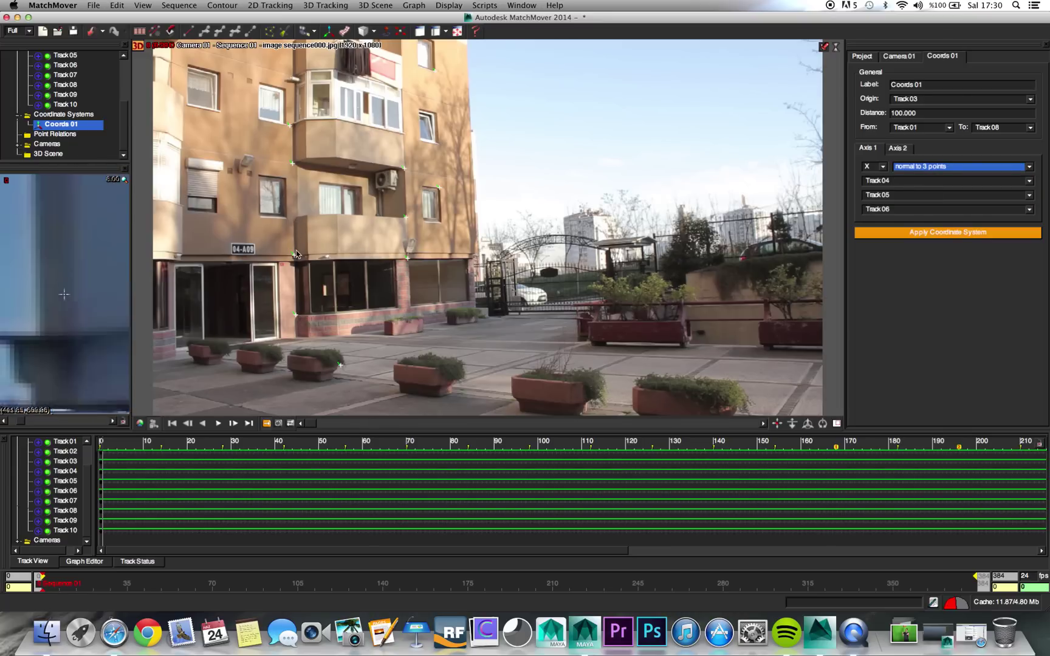
{"action": "mouse_move", "coordinate": [288, 129]}
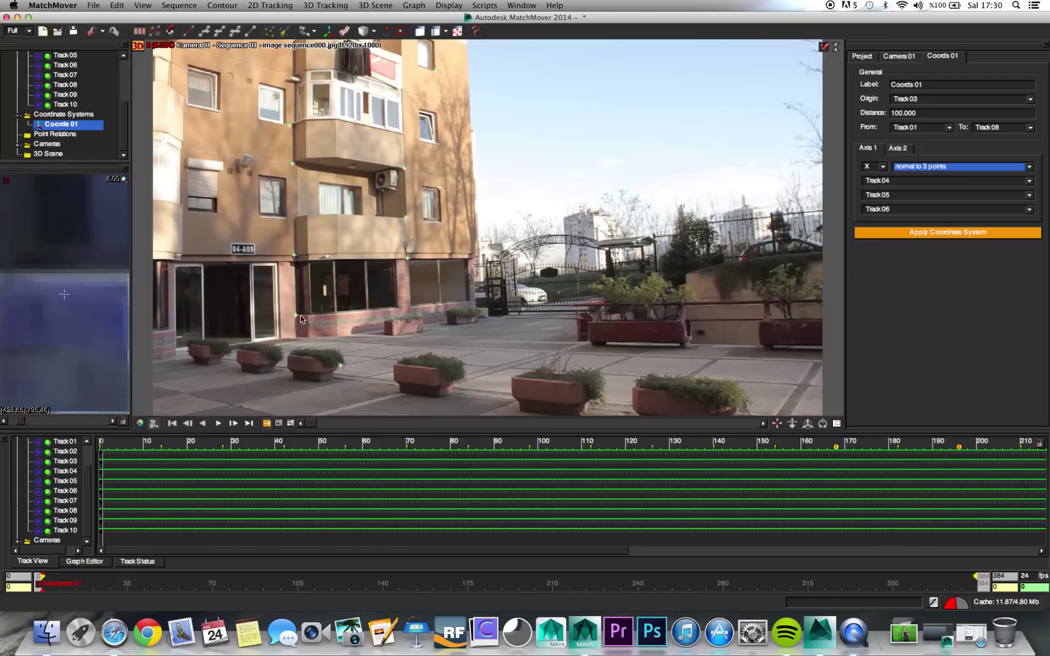
{"action": "mouse_move", "coordinate": [294, 317]}
{"action": "mouse_move", "coordinate": [293, 165]}
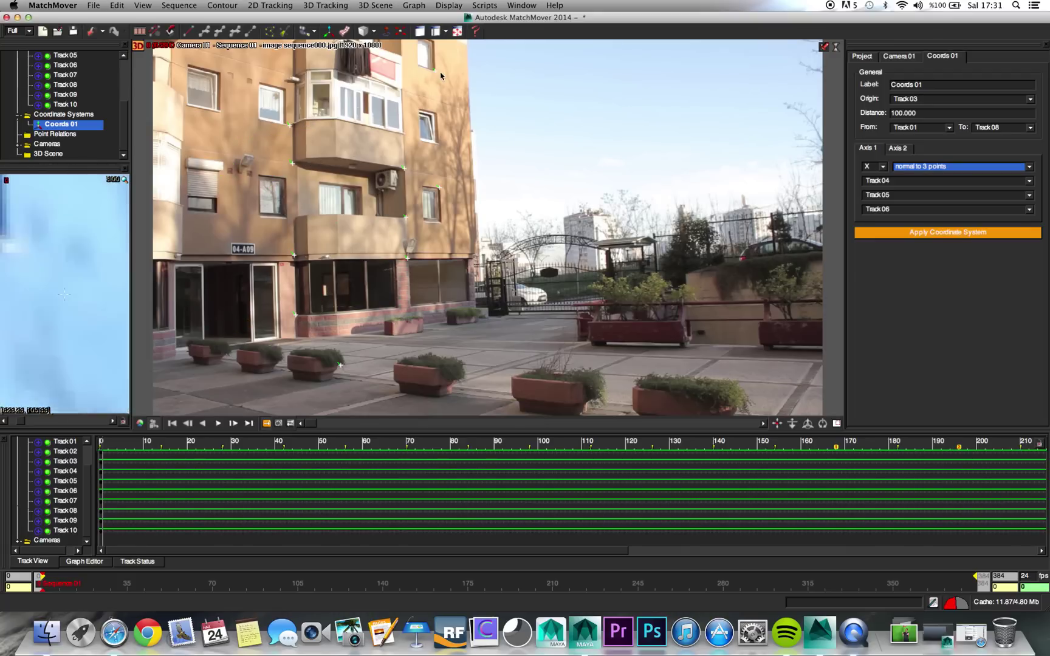
{"action": "mouse_move", "coordinate": [438, 190]}
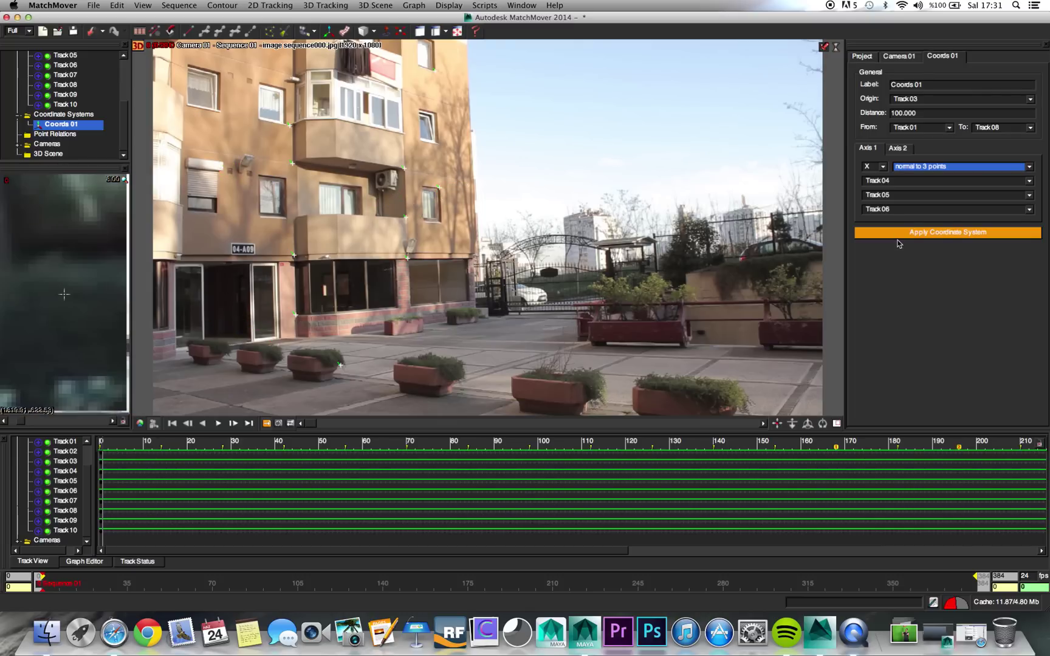
{"action": "left_click", "coordinate": [898, 181]}
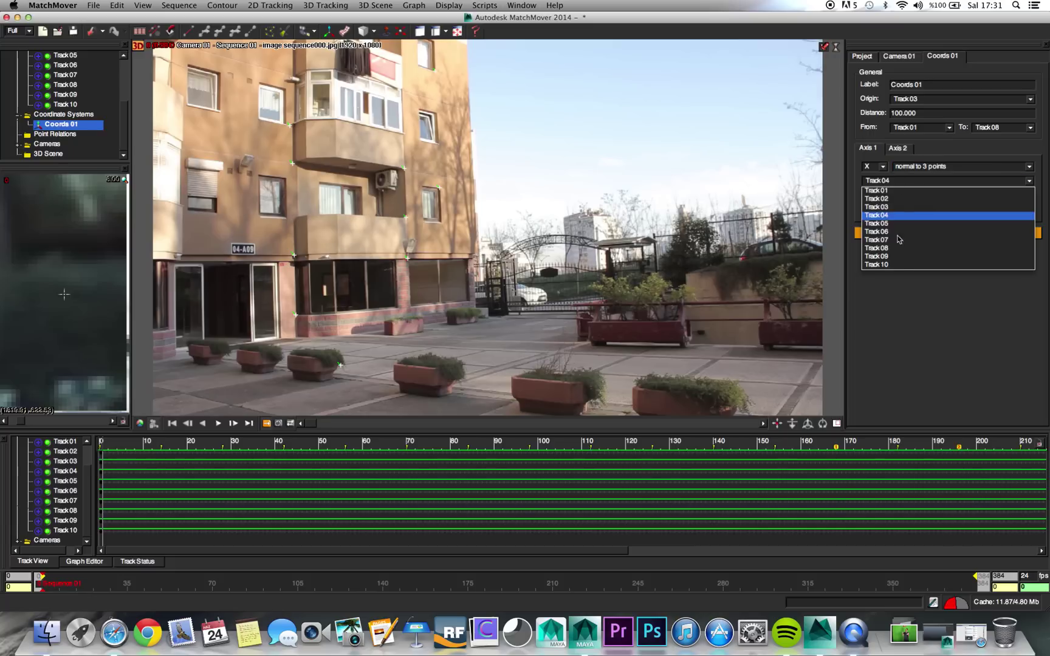
{"action": "left_click", "coordinate": [902, 257]}
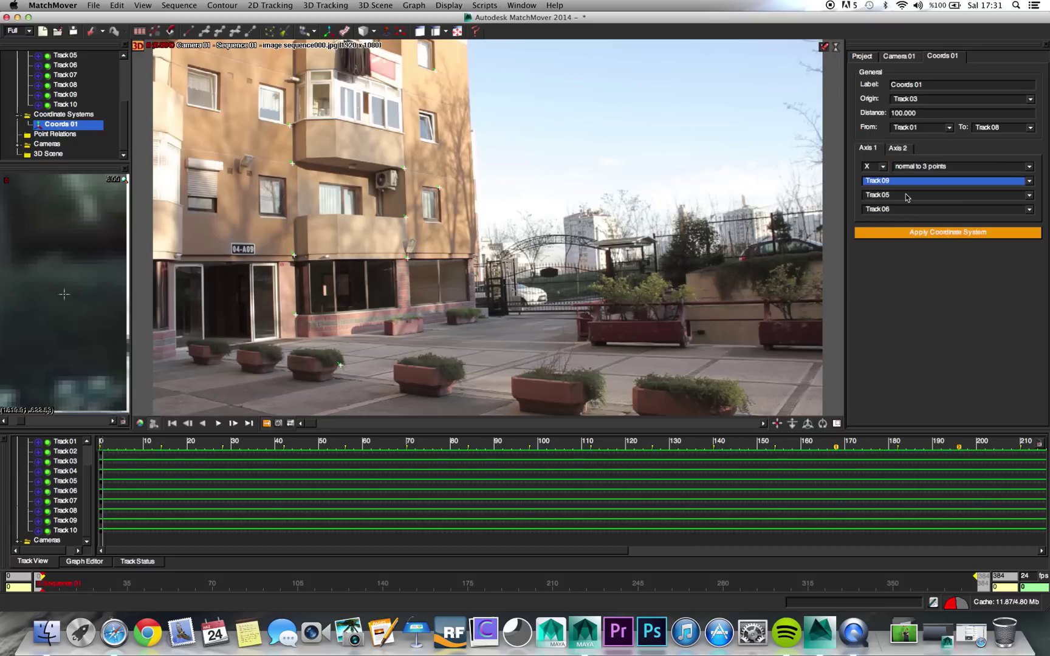
{"action": "left_click", "coordinate": [906, 195]}
{"action": "left_click", "coordinate": [908, 265]}
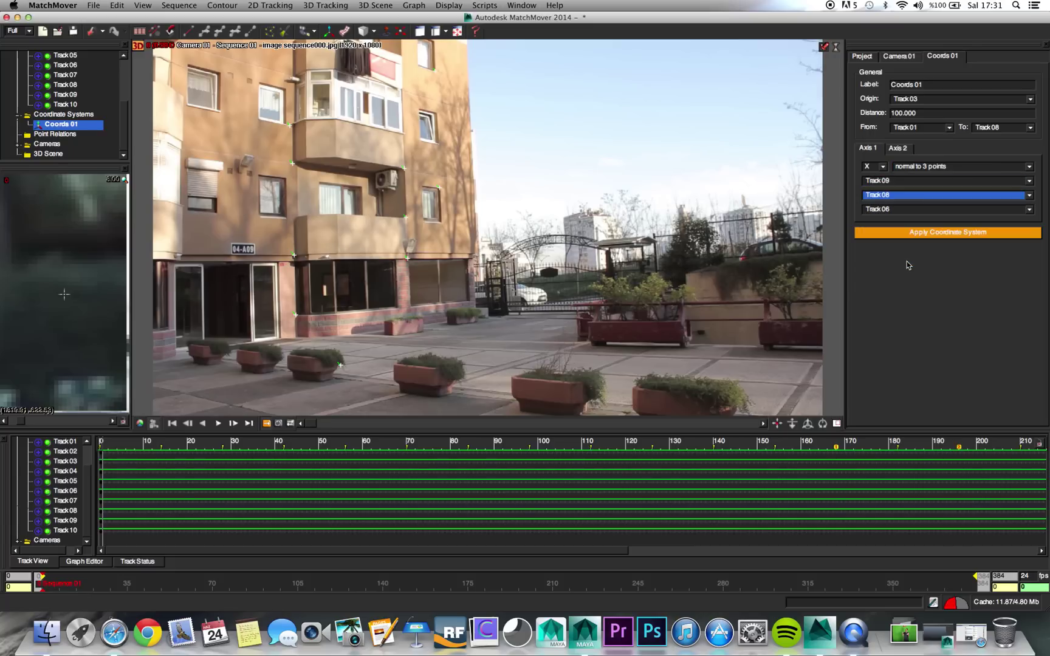
{"action": "left_click", "coordinate": [909, 210]}
{"action": "left_click", "coordinate": [899, 294]}
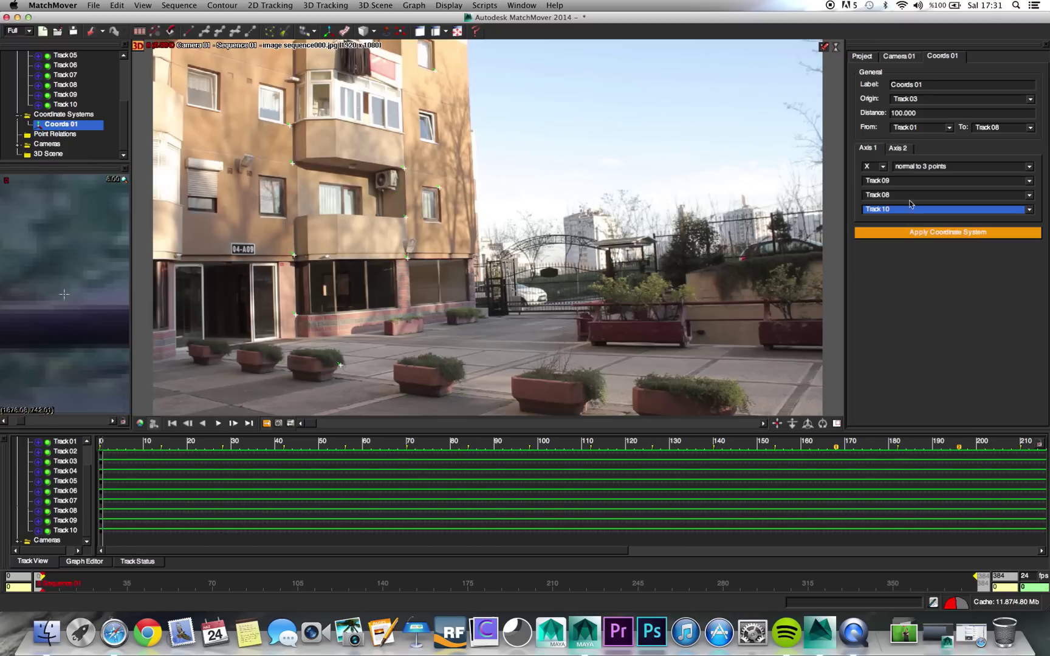
Define Axis 2 as Y through 2 points, from Track 05 to Track 04, and apply the coordinate system
{"action": "left_click", "coordinate": [904, 150]}
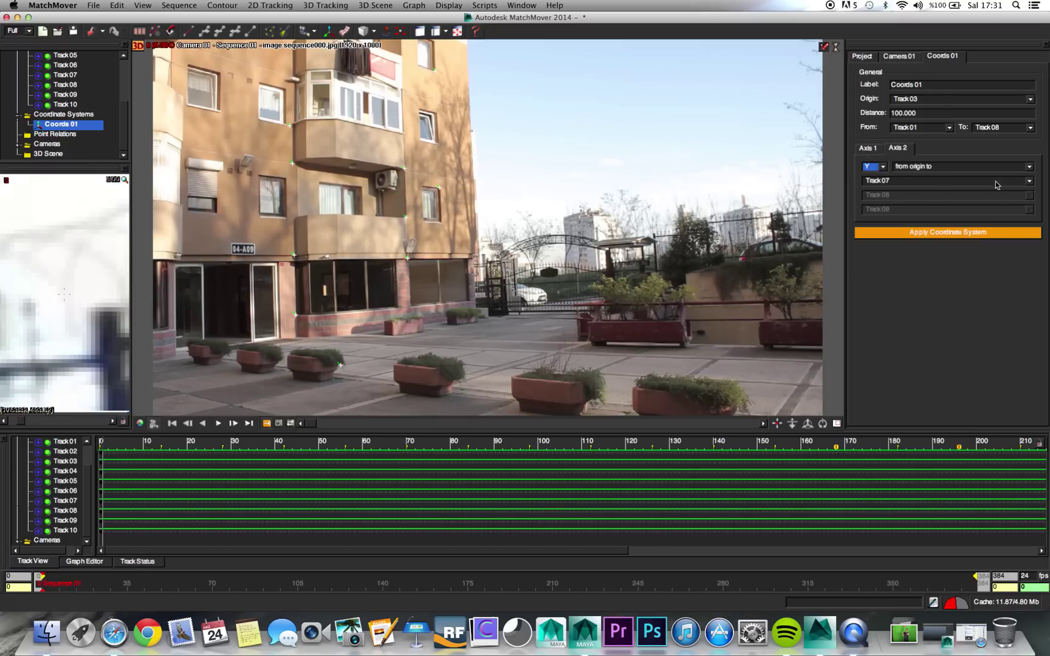
{"action": "left_click", "coordinate": [923, 168]}
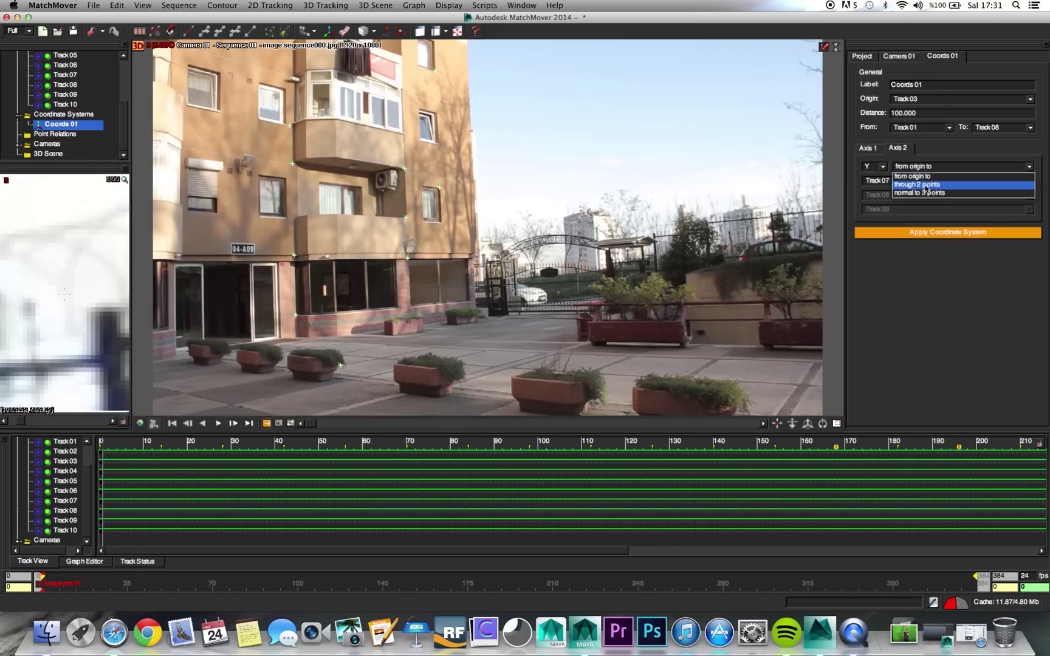
{"action": "left_click", "coordinate": [921, 184]}
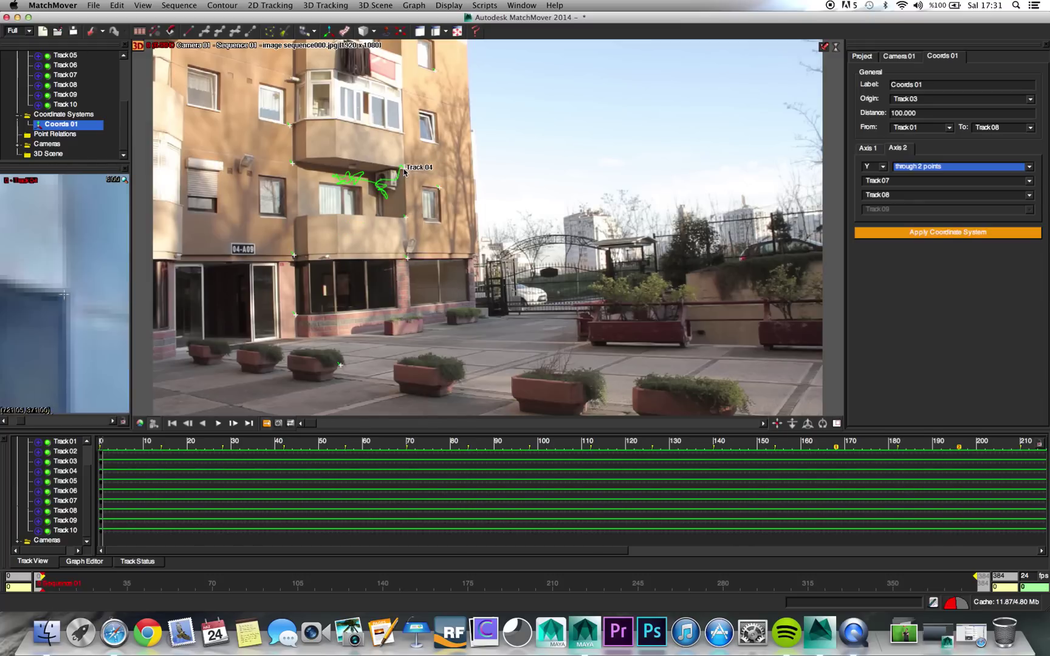
{"action": "left_click", "coordinate": [920, 182]}
{"action": "left_click", "coordinate": [907, 223]}
{"action": "left_click", "coordinate": [912, 195]}
{"action": "left_click", "coordinate": [911, 229]}
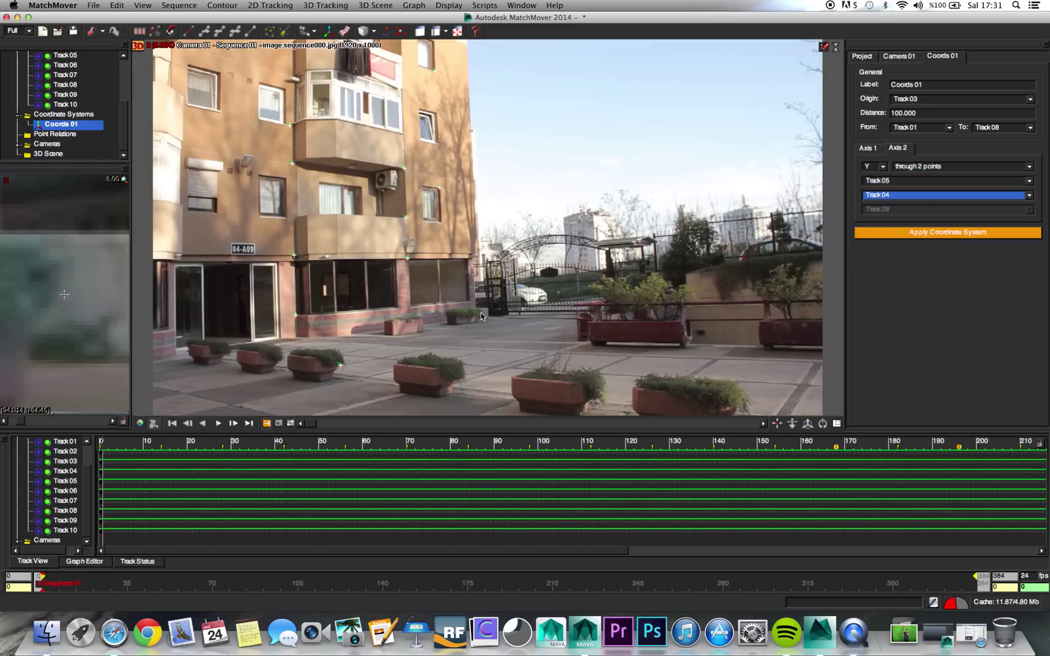
{"action": "left_click", "coordinate": [942, 235]}
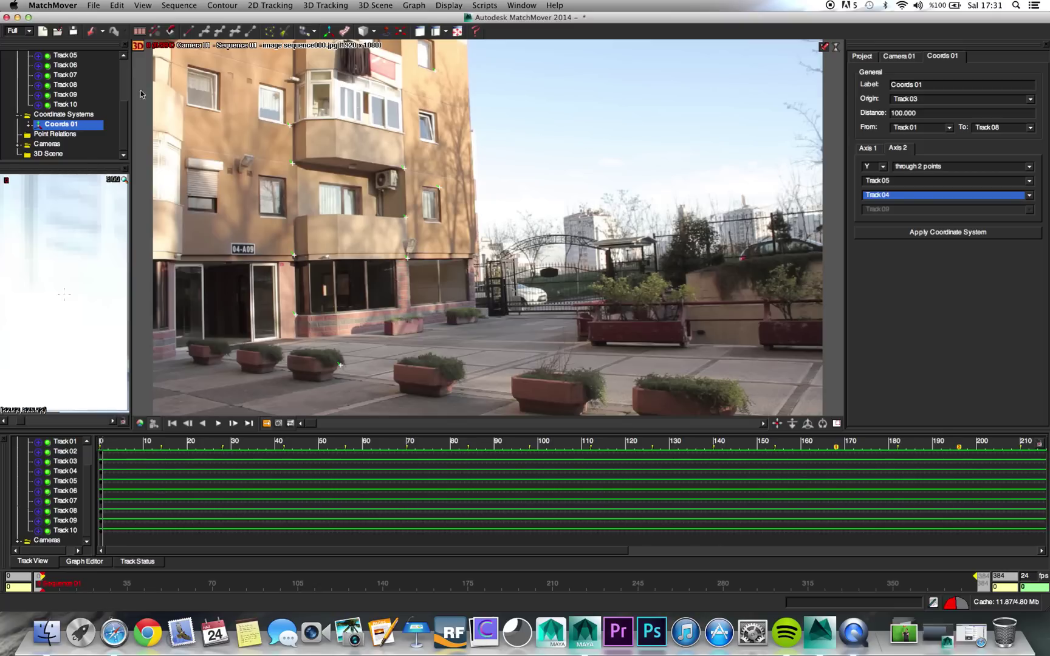
Show the 3D scene over the footage and scrub the early frames to check the coordinate system, returning to the first frame
{"action": "left_click", "coordinate": [138, 46]}
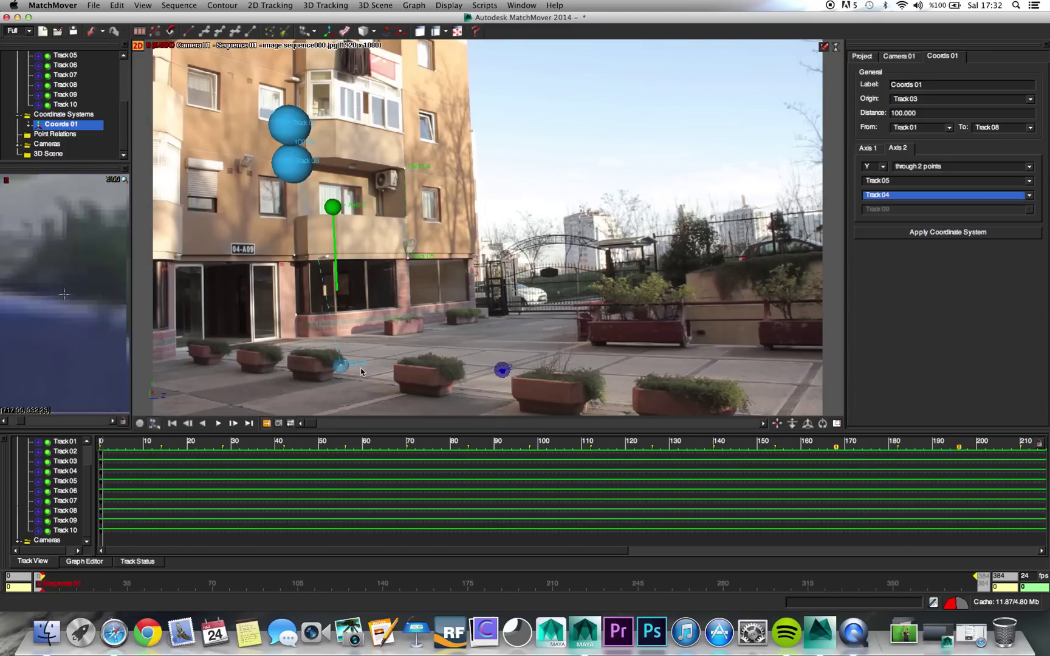
{"action": "left_click_drag", "start_coordinate": [164, 586], "coordinate": [101, 585]}
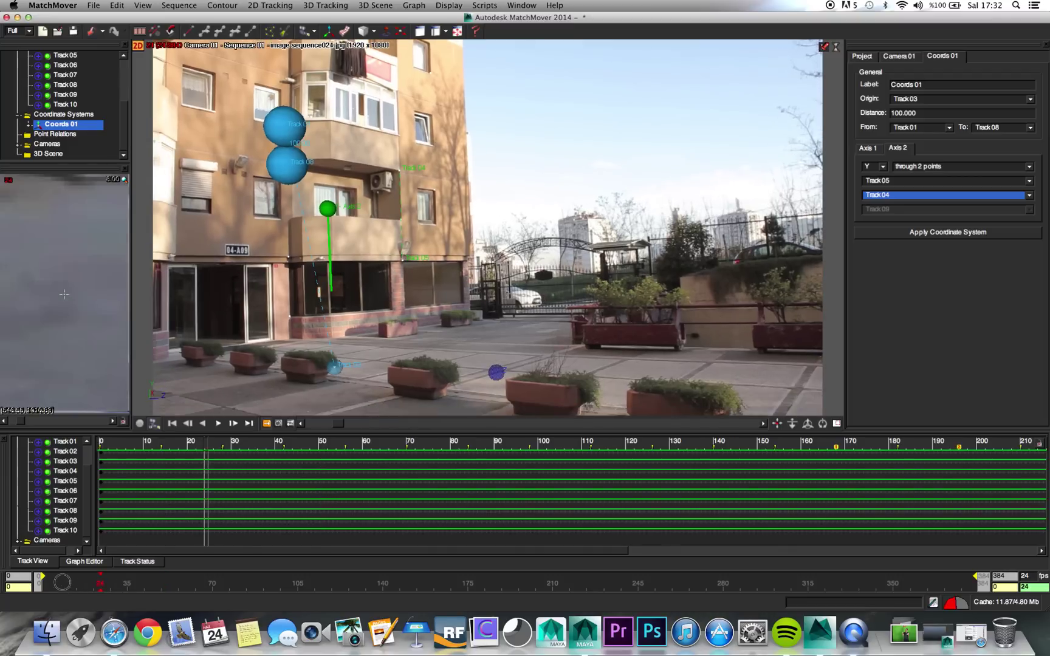
{"action": "mouse_move", "coordinate": [196, 586]}
{"action": "left_mouse_down"}
{"action": "mouse_move", "coordinate": [255, 585]}
{"action": "mouse_move", "coordinate": [5, 572]}
{"action": "left_mouse_up"}
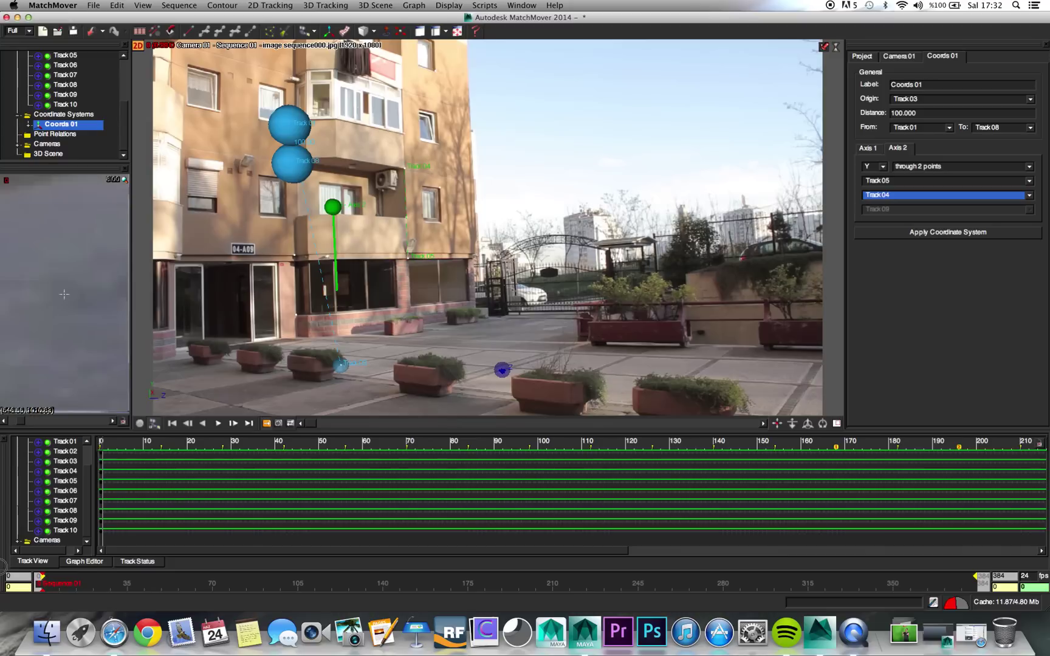
Add a cube to the 3D scene, position it at about Z 228, and set its X, Y and Z scale to 3
{"action": "left_click", "coordinate": [364, 31]}
{"action": "left_click_drag", "start_coordinate": [462, 370], "coordinate": [462, 398]}
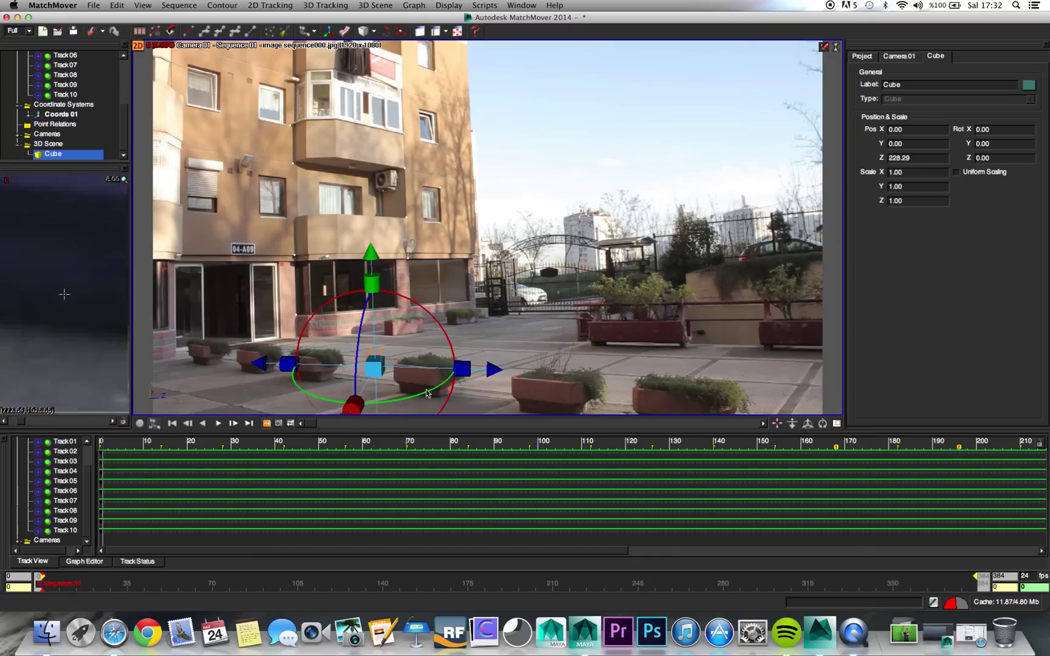
{"action": "left_click", "coordinate": [925, 172]}
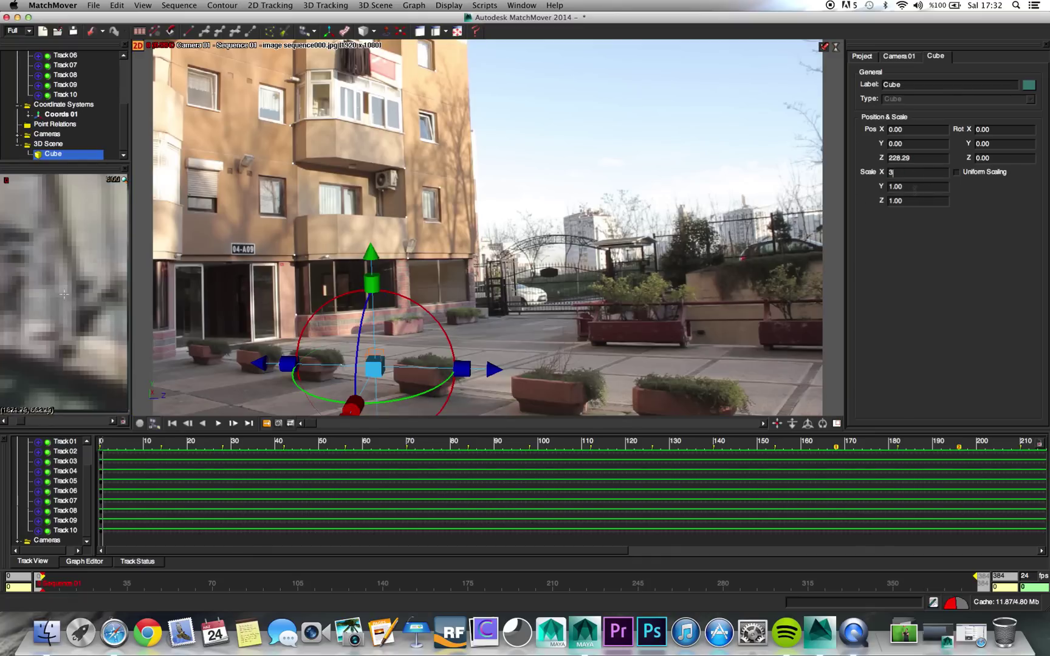
{"action": "key", "text": "Tab"}
{"action": "type", "text": "3"}
{"action": "key", "text": "Tab"}
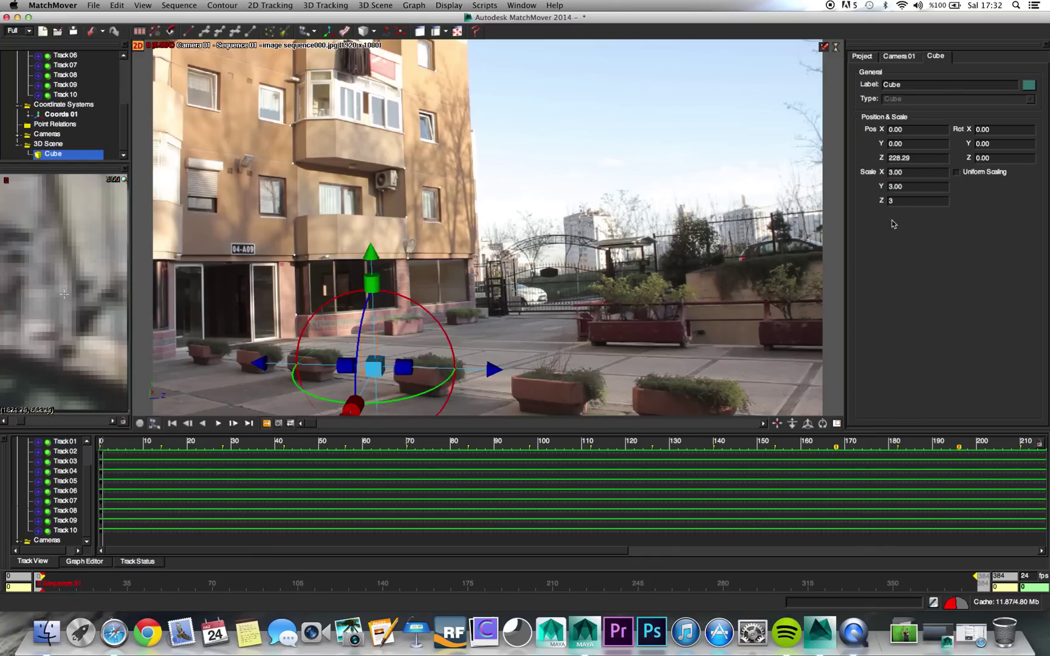
{"action": "left_click", "coordinate": [373, 371]}
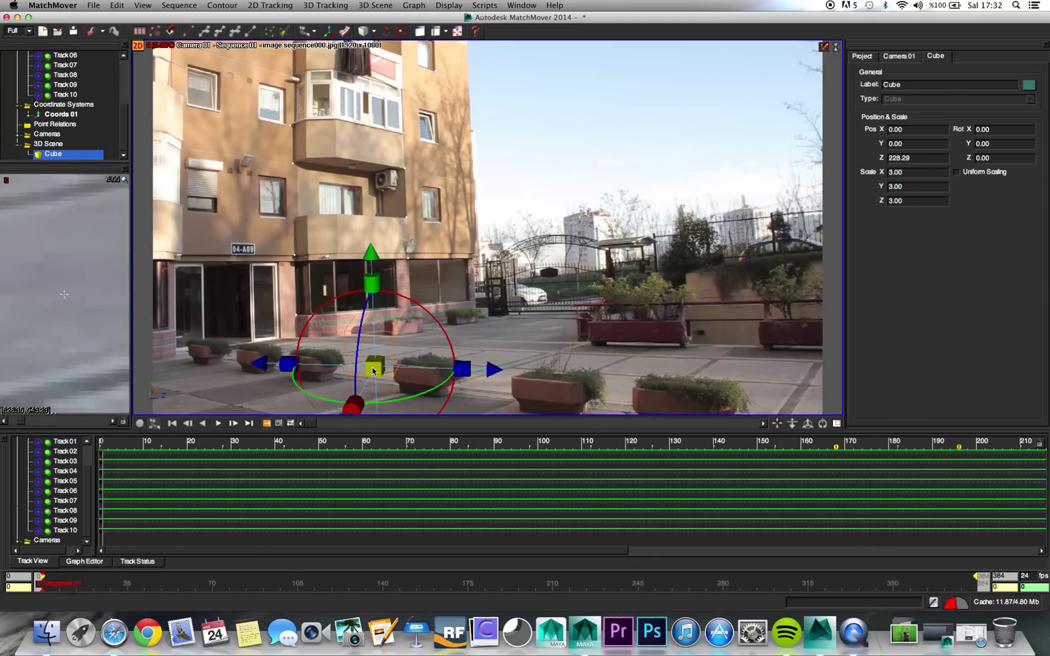
Move the cube onto the pavement at about X -1005, Y 318, Z 305 and rotate it about 7, 21 and 19 degrees
{"action": "left_click_drag", "start_coordinate": [363, 333], "coordinate": [359, 329]}
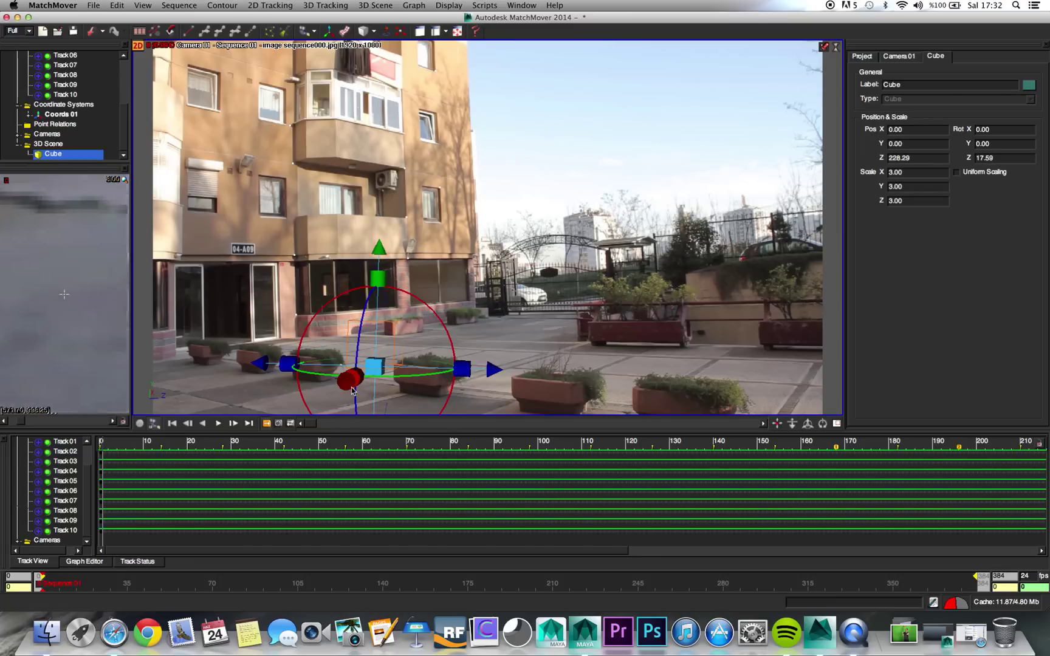
{"action": "left_click_drag", "start_coordinate": [348, 387], "coordinate": [305, 412]}
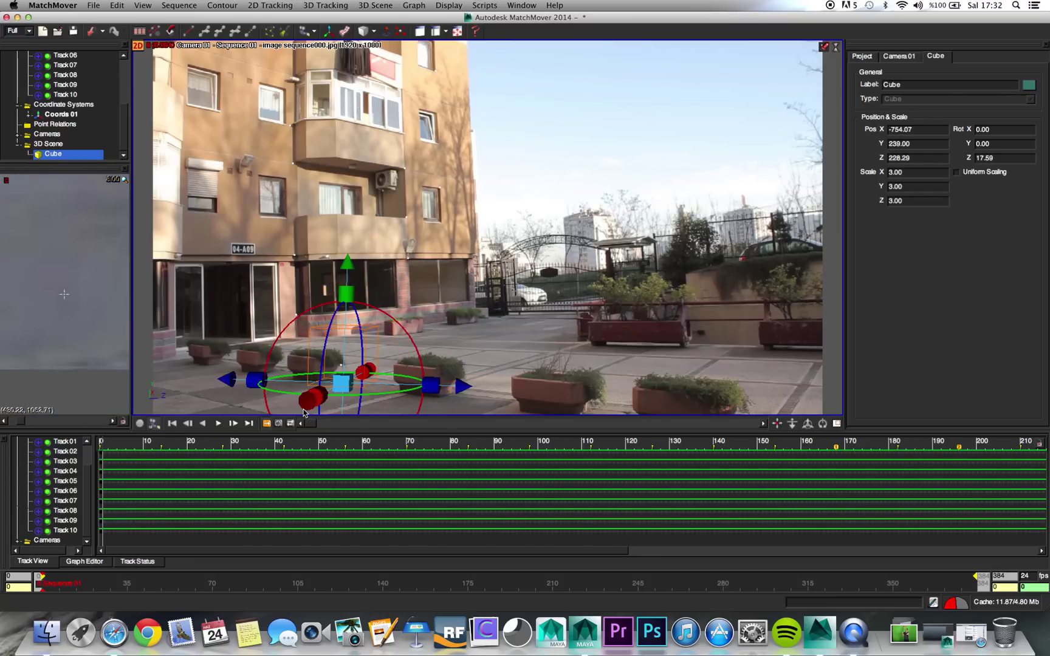
{"action": "left_click_drag", "start_coordinate": [462, 387], "coordinate": [474, 387]}
{"action": "left_click_drag", "start_coordinate": [318, 404], "coordinate": [469, 395]}
{"action": "left_click_drag", "start_coordinate": [367, 405], "coordinate": [336, 410]}
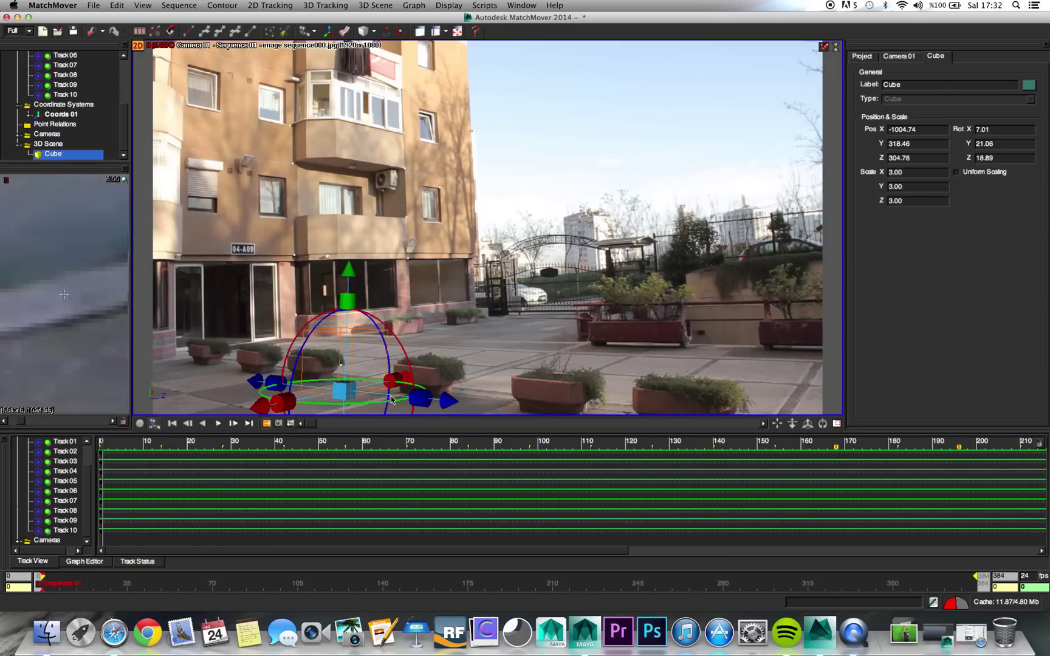
Deselect the cube and scrub the whole sequence to check that it stays fixed to the pavement, returning to the first frame
{"action": "left_click", "coordinate": [67, 105]}
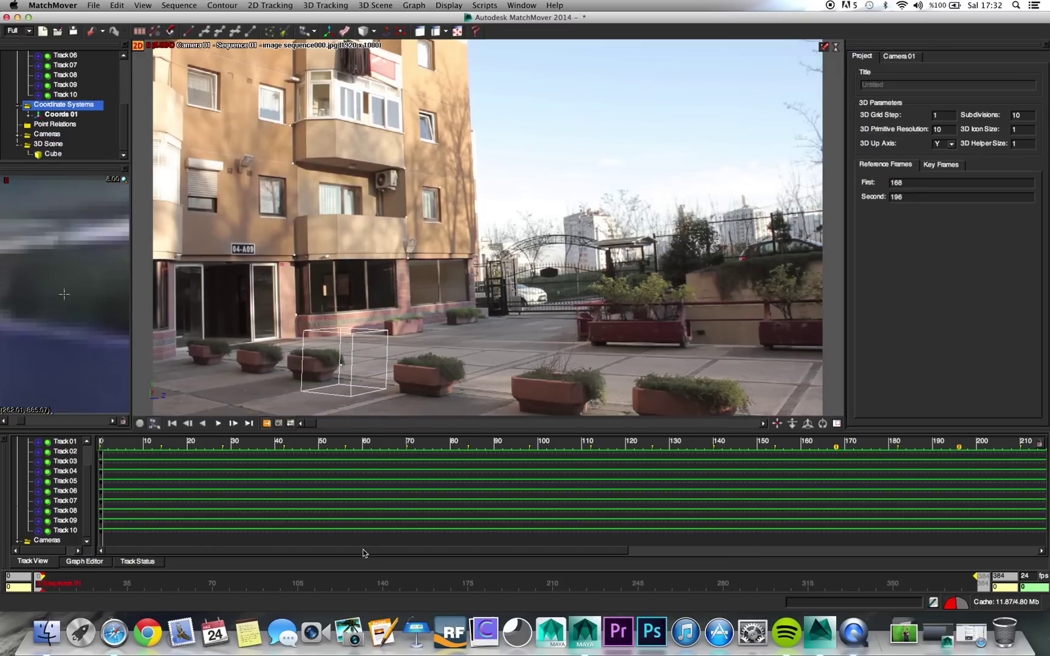
{"action": "mouse_move", "coordinate": [278, 584]}
{"action": "left_mouse_down"}
{"action": "mouse_move", "coordinate": [3, 566]}
{"action": "mouse_move", "coordinate": [576, 581]}
{"action": "mouse_move", "coordinate": [970, 570]}
{"action": "mouse_move", "coordinate": [1044, 552]}
{"action": "left_mouse_up"}
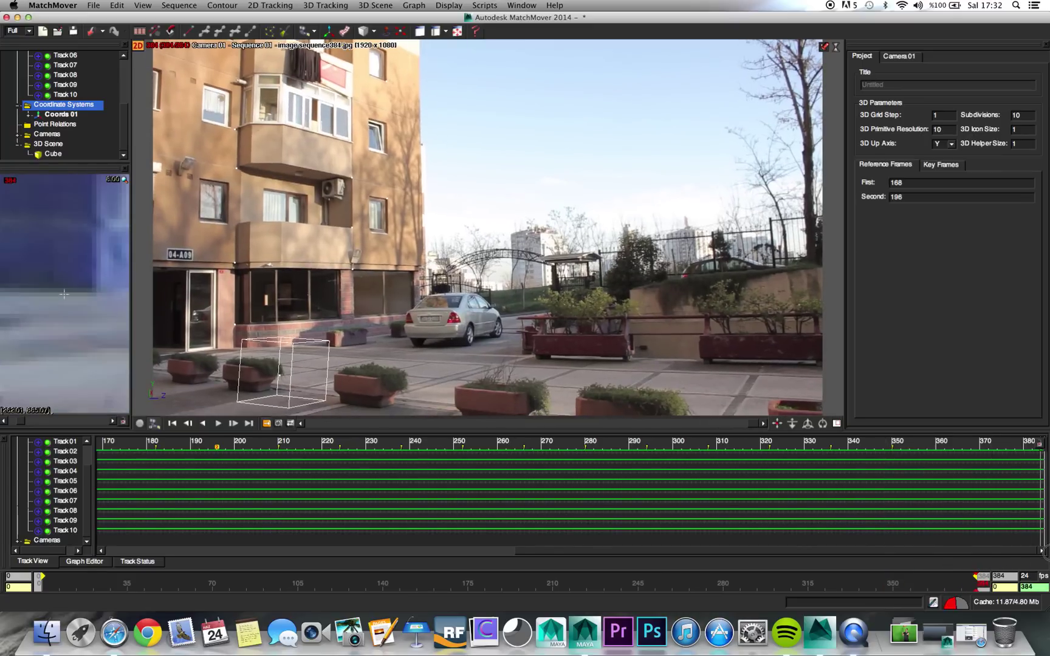
{"action": "left_click_drag", "start_coordinate": [586, 574], "coordinate": [473, 578]}
{"action": "left_click_drag", "start_coordinate": [188, 522], "coordinate": [3, 499]}
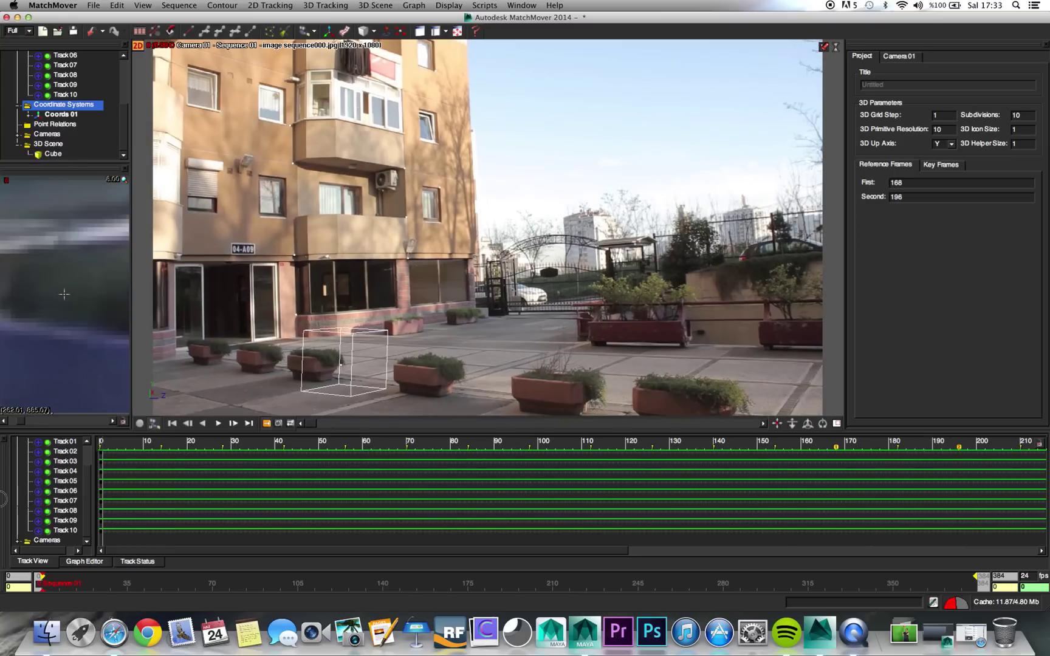